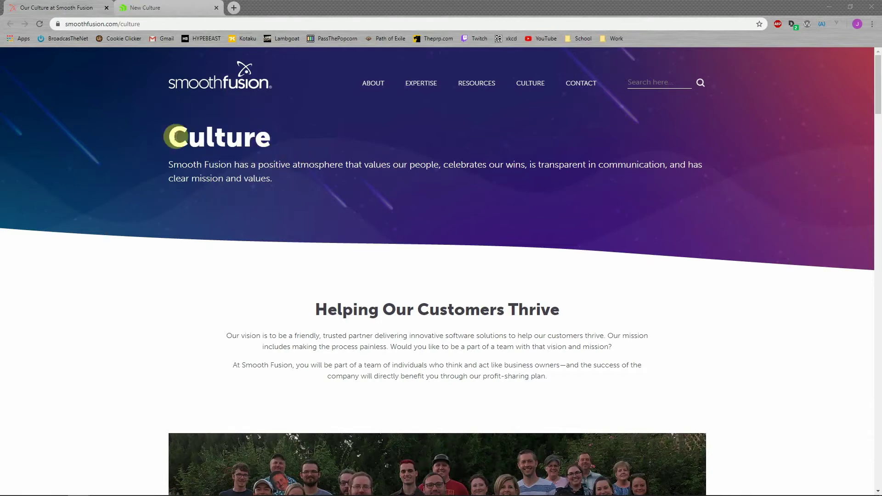
scroll(801, 208, "down", 4)
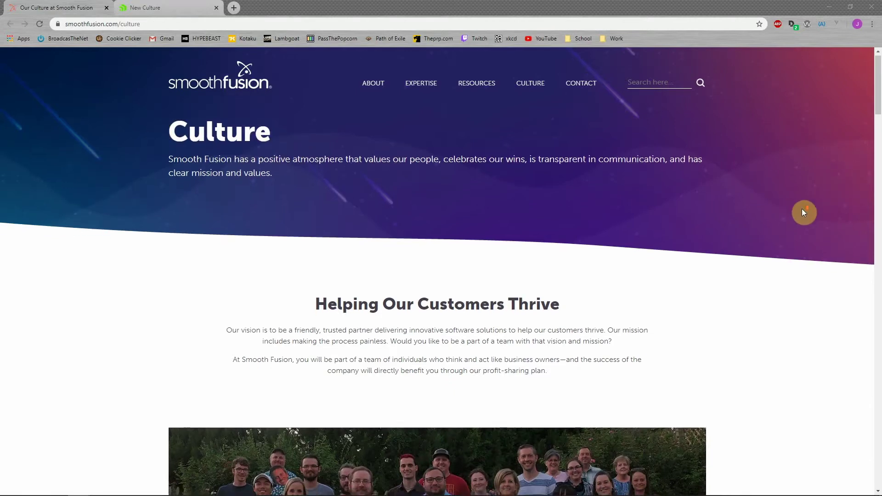
scroll(804, 212, "down", 3)
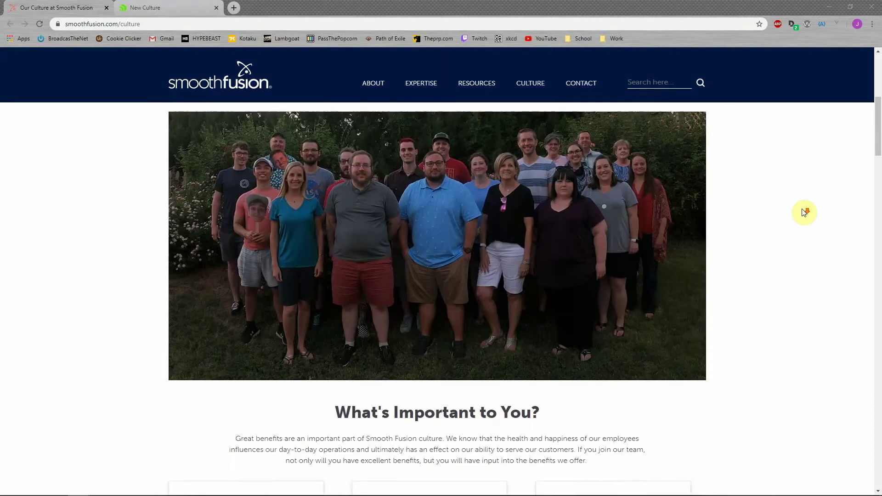
scroll(803, 212, "down", 7)
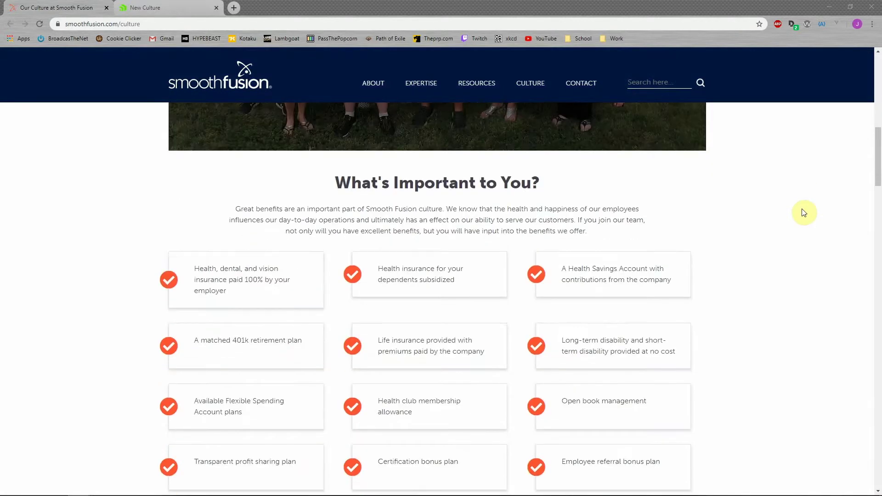
scroll(804, 212, "down", 1)
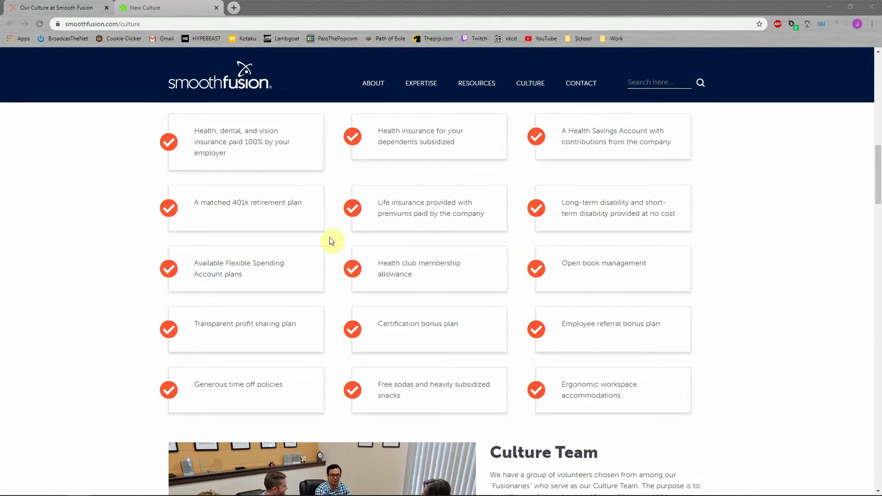
scroll(788, 315, "down", 5)
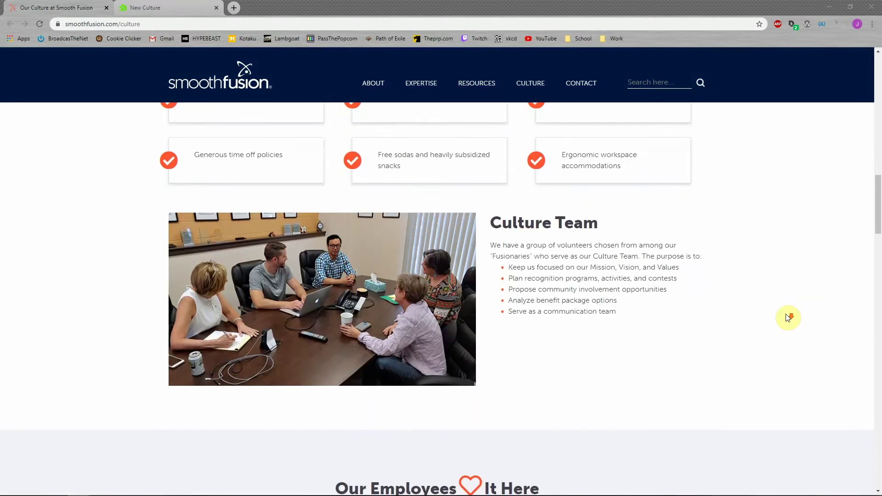
scroll(571, 281, "down", 5)
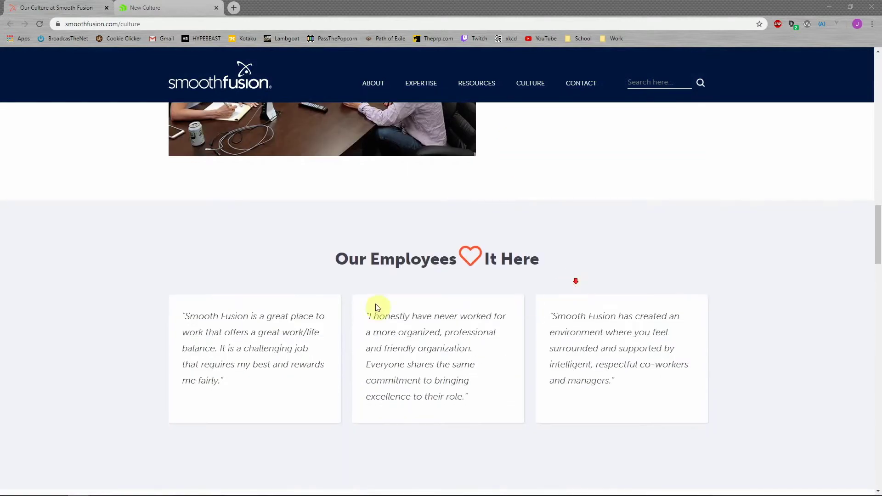
scroll(705, 317, "down", 6)
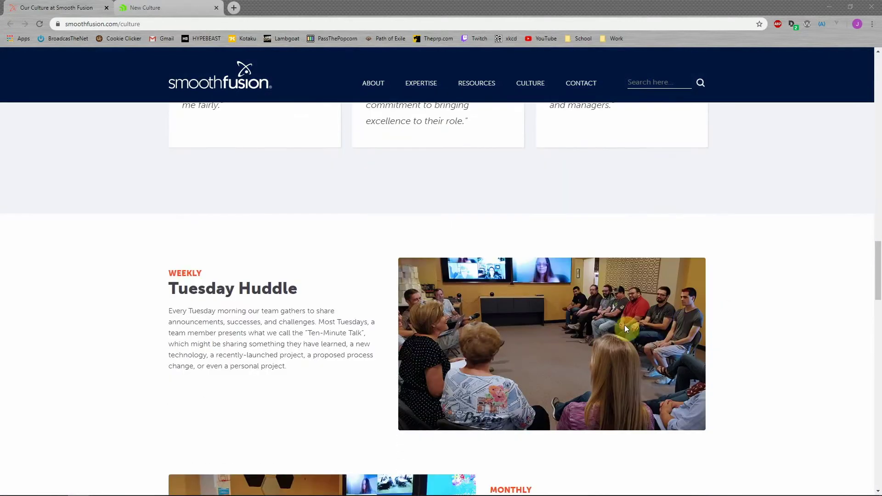
scroll(287, 288, "down", 3)
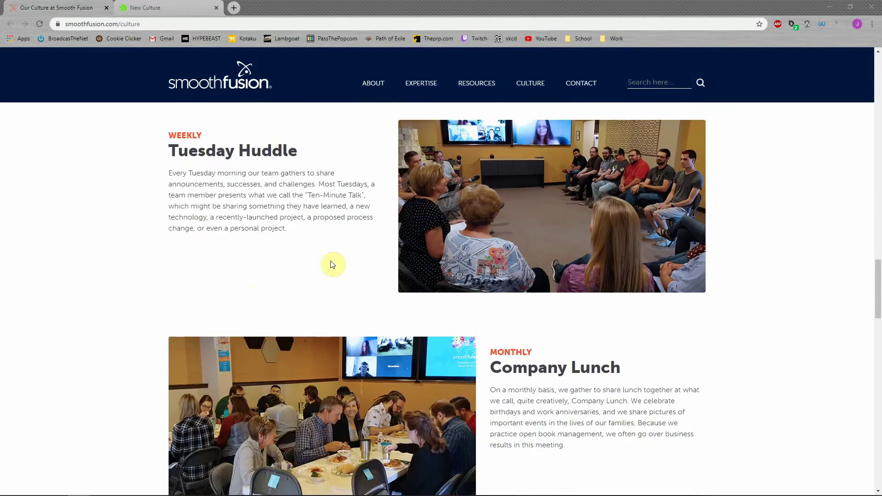
scroll(784, 282, "down", 10)
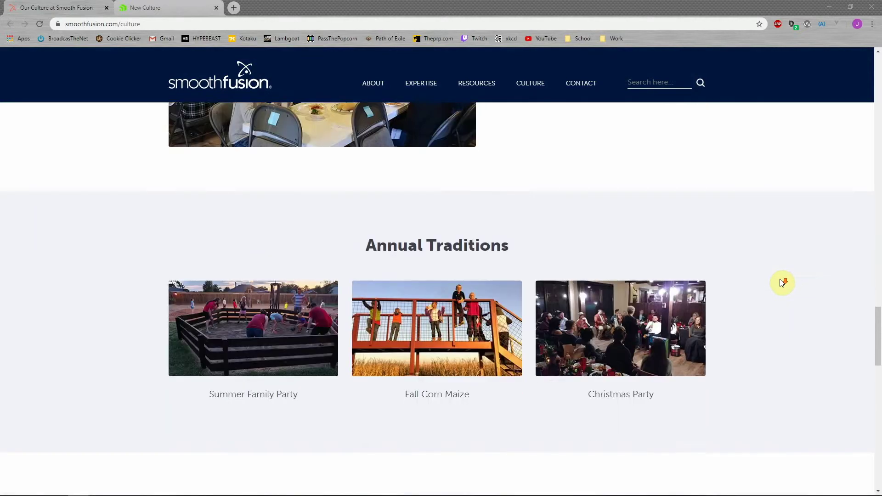
scroll(781, 283, "down", 9)
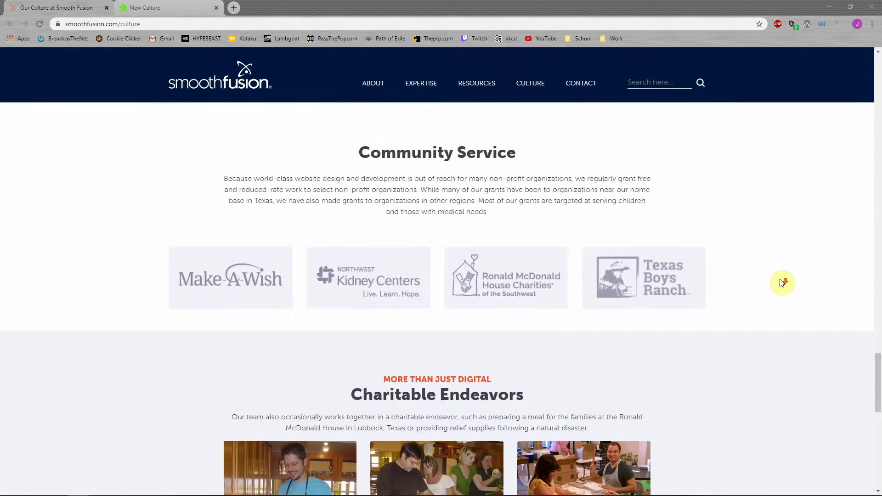
scroll(782, 283, "down", 4)
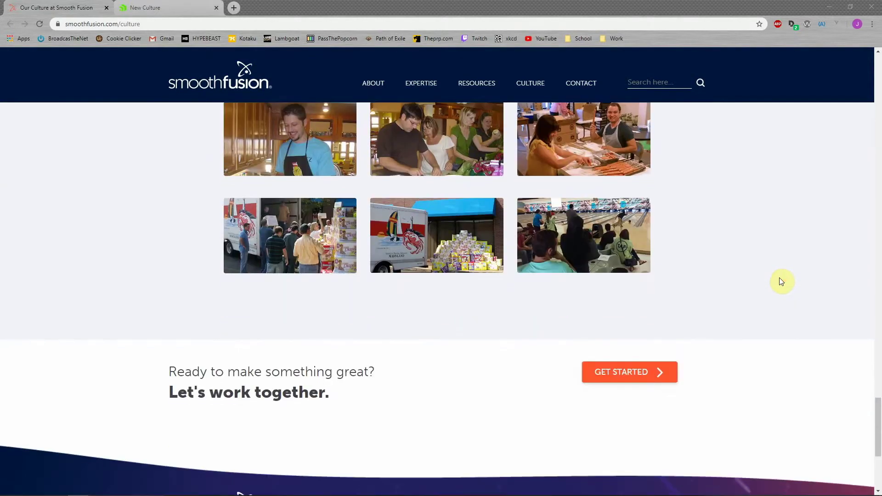
left_click_drag(877, 415, 878, 73)
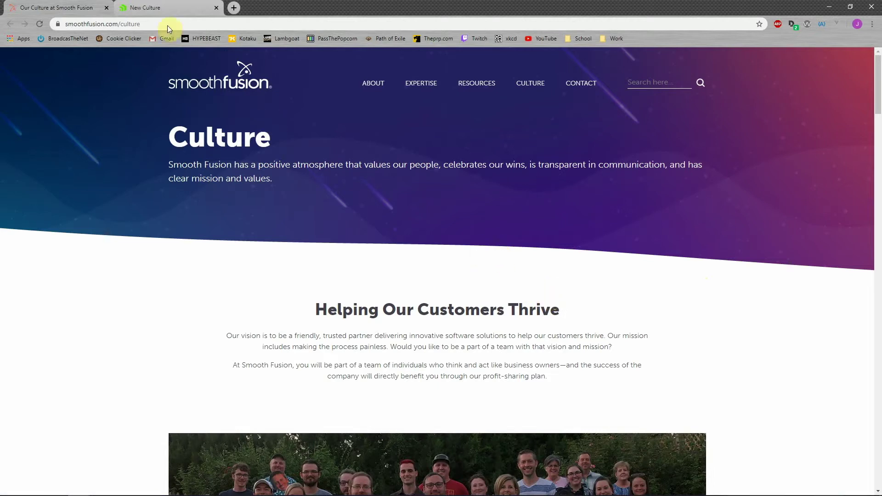
Step: Drop a Smooth Fusion Hero widget into the New Culture page's MainContent and open its settings
left_click(148, 8)
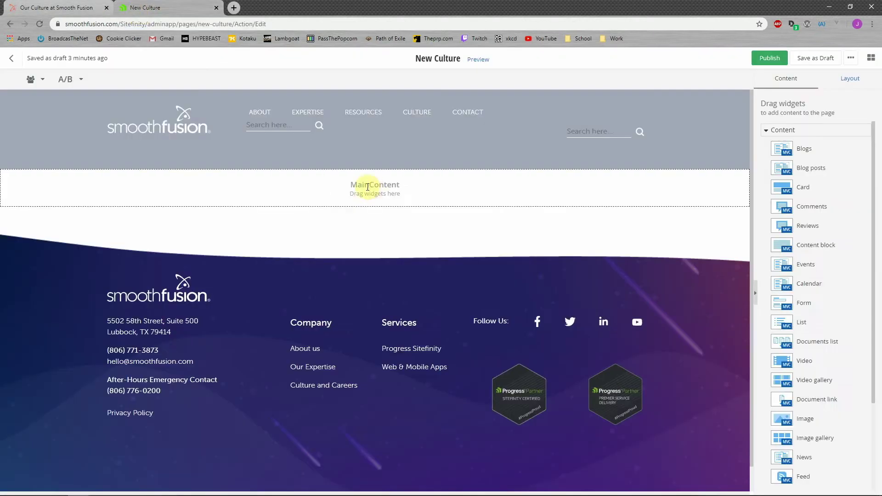
left_click(811, 131)
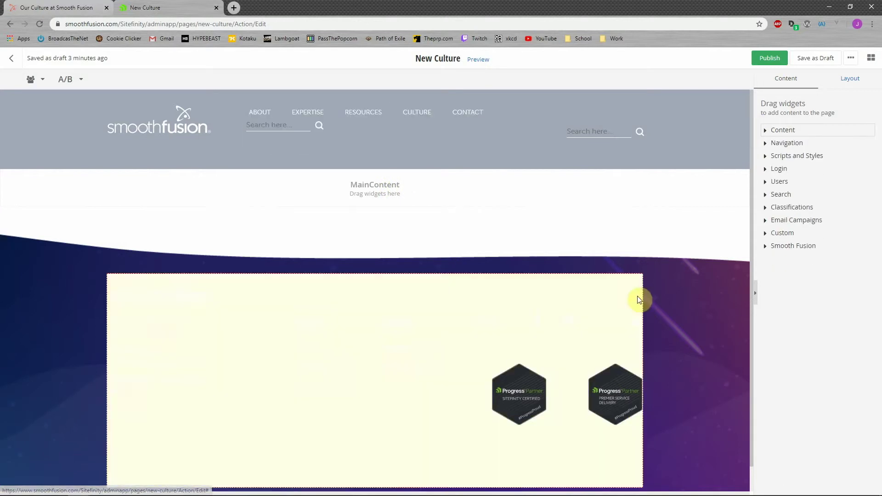
left_click(789, 246)
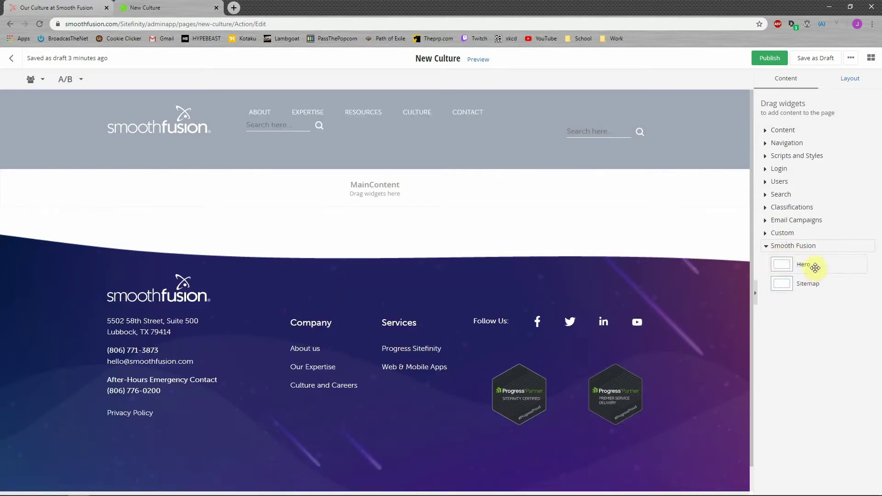
left_click_drag(836, 266, 416, 190)
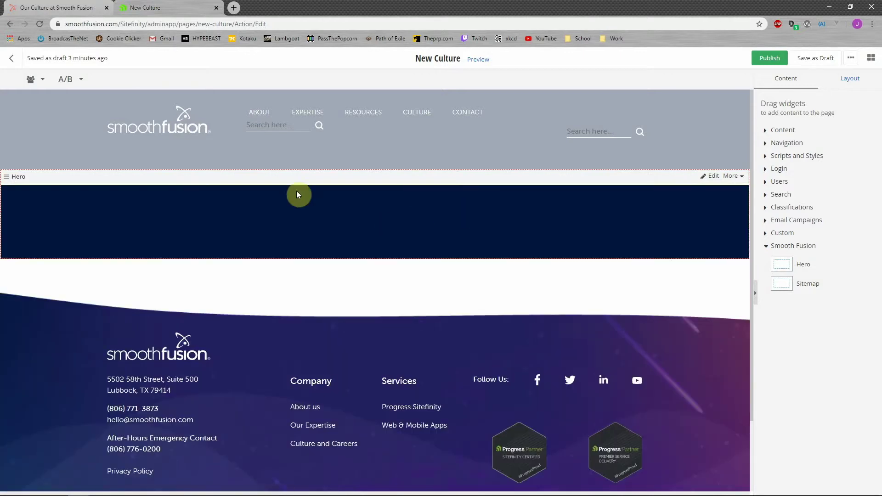
left_click(713, 179)
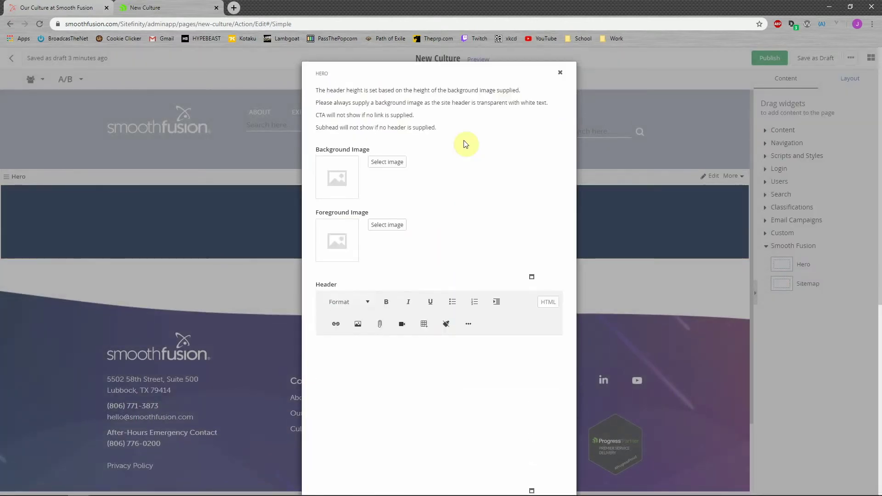
Step: Set the Hero background to the third purple gradient image from the Hero Images library
left_click(396, 163)
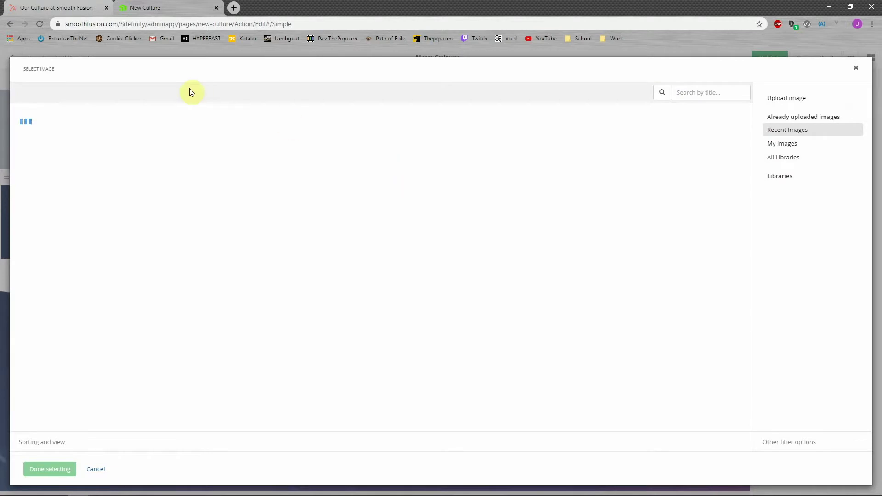
left_click(786, 159)
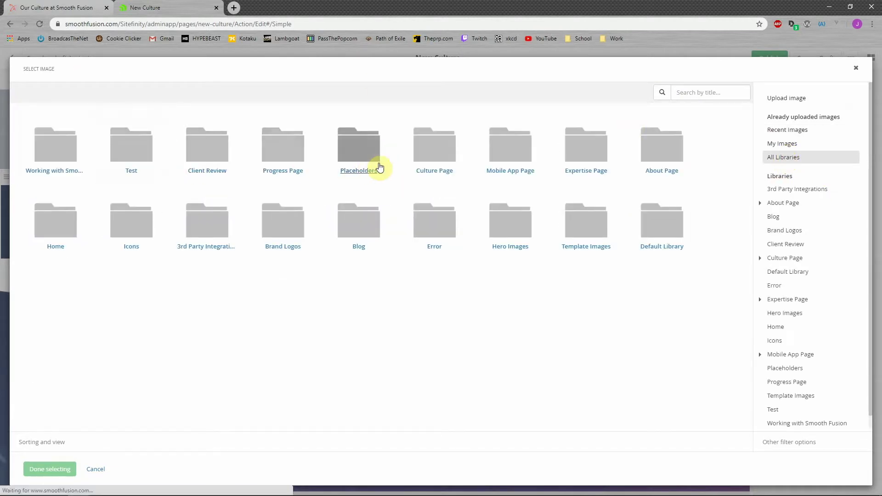
left_click(448, 176)
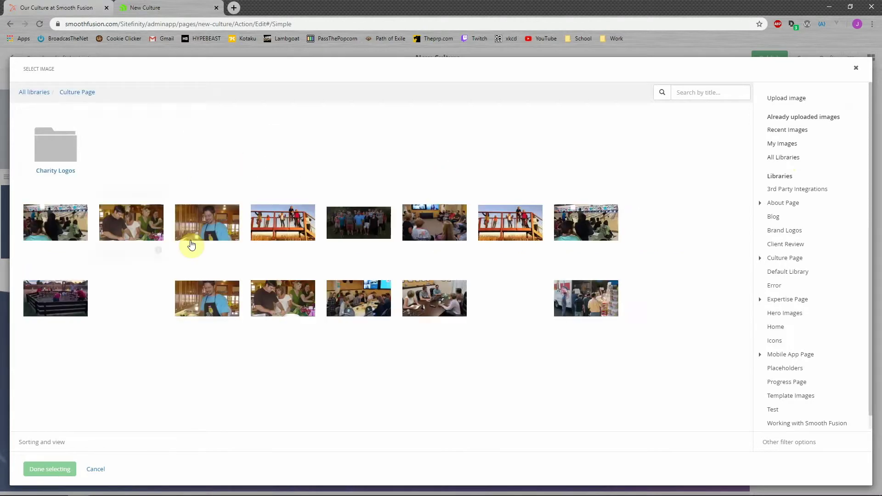
left_click(42, 92)
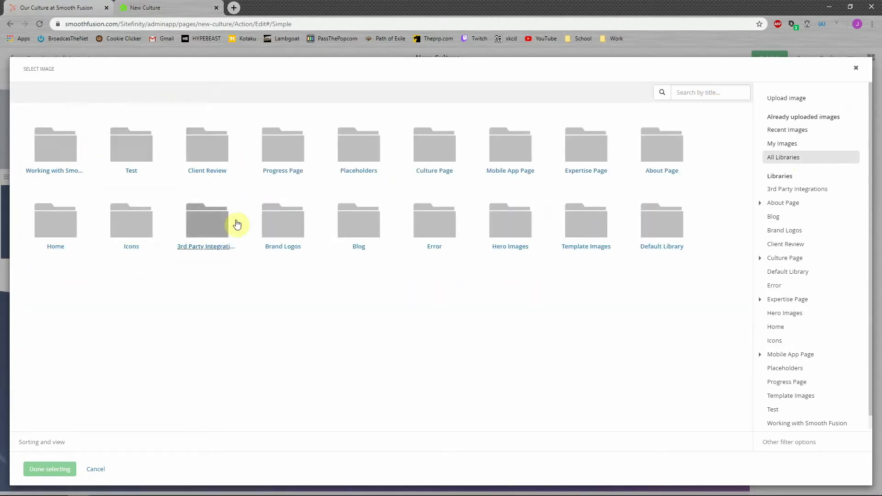
left_click(517, 225)
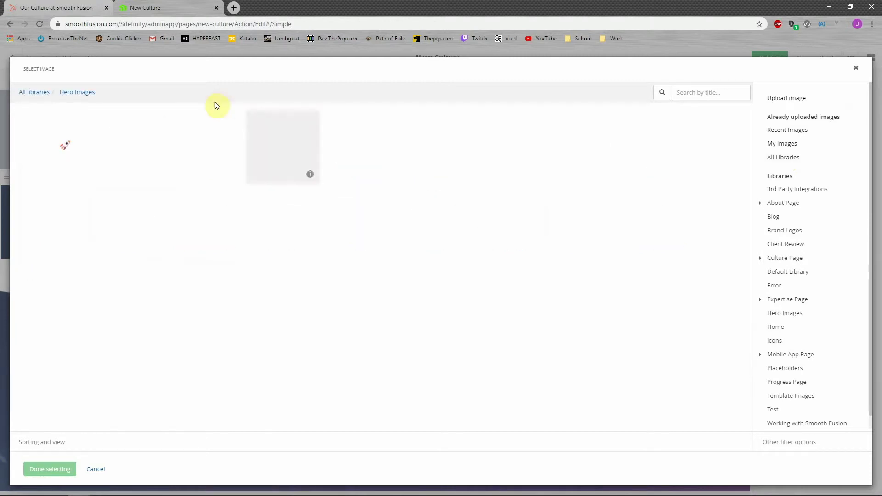
left_click(211, 153)
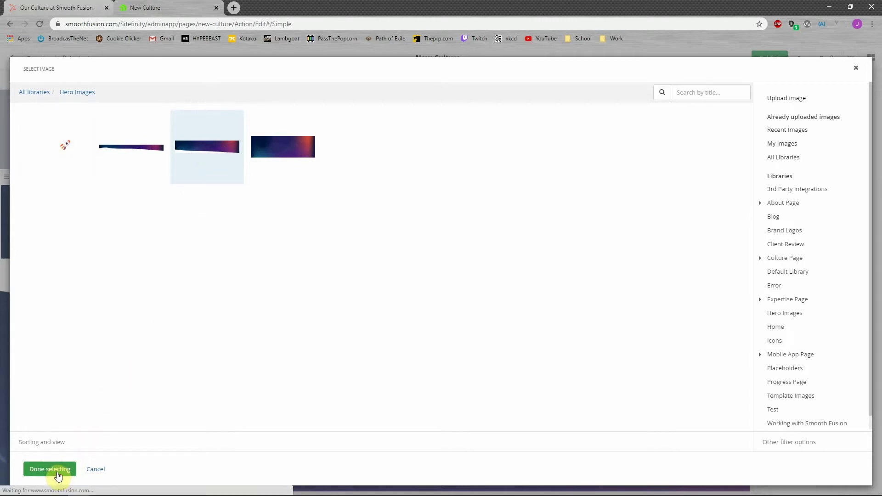
left_click(54, 469)
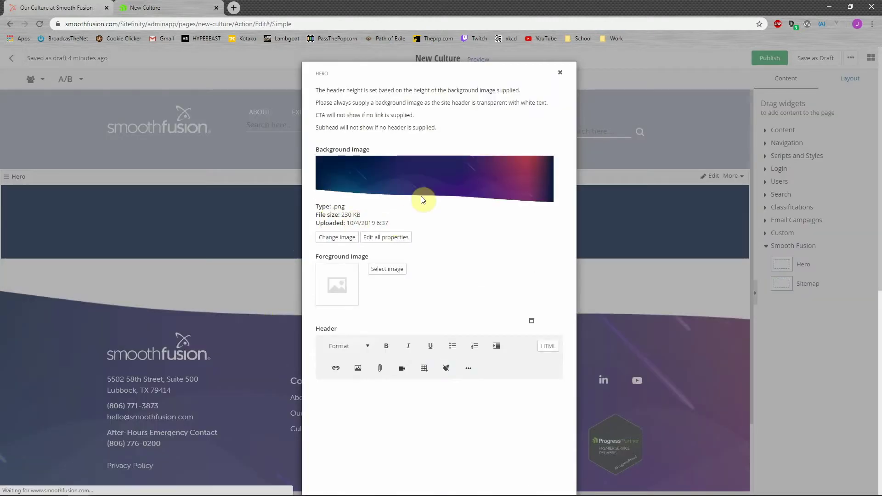
Step: Correct the Hero header text to read 'Culture'
scroll(440, 188, "down", 3)
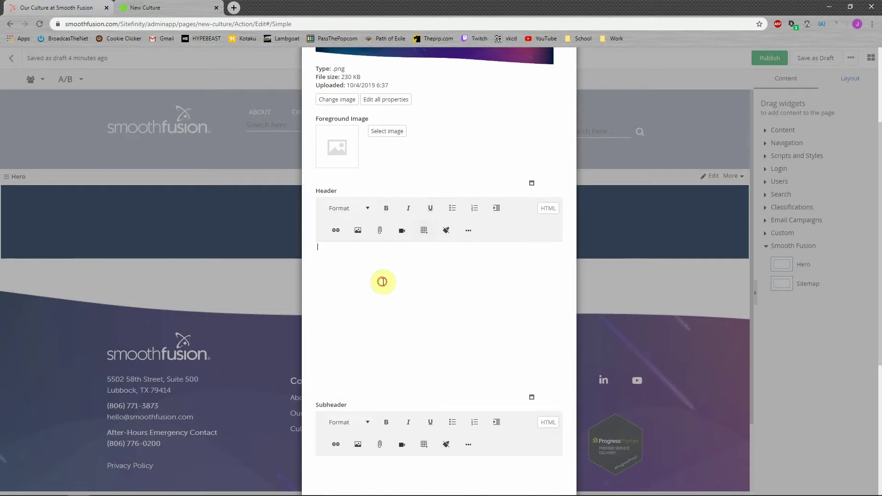
type("ult")
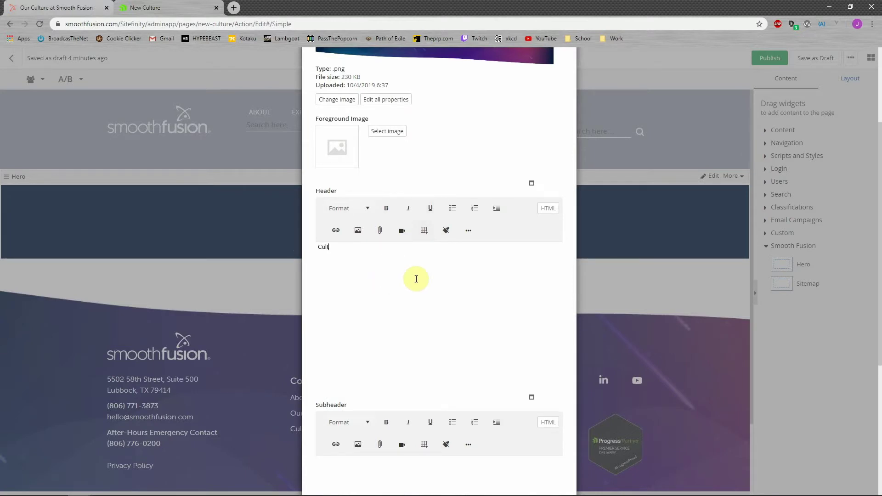
type("uer")
key("BackSpace")
key("BackSpace")
type("re")
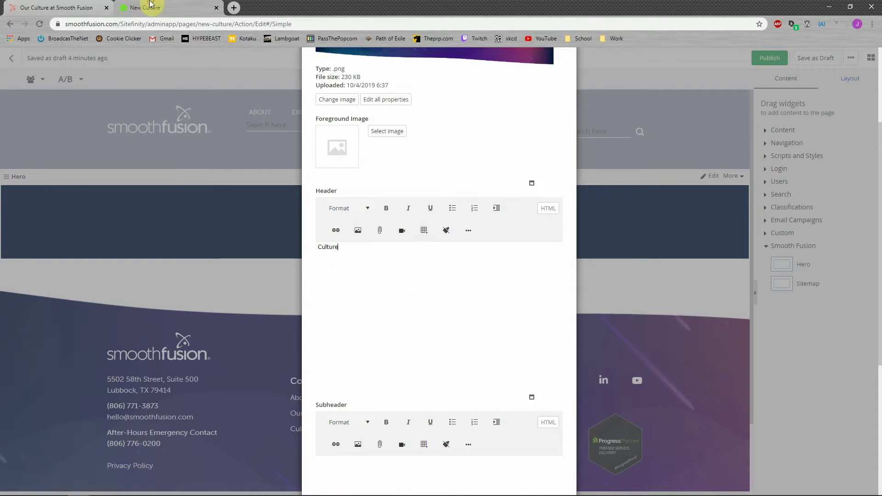
Step: Paste the live page's positive-atmosphere hero paragraph into the Subheader and save the Hero
left_click(57, 8)
left_click_drag(275, 180, 170, 166)
key("ctrl+c")
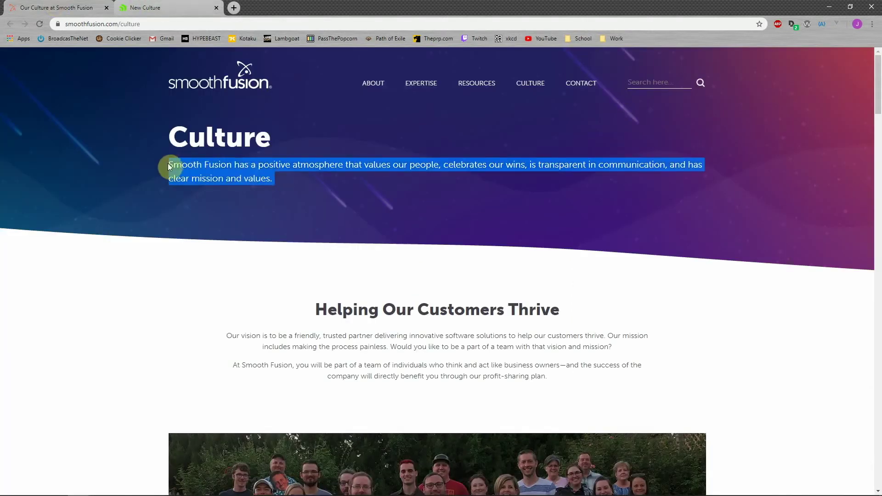
left_click(168, 7)
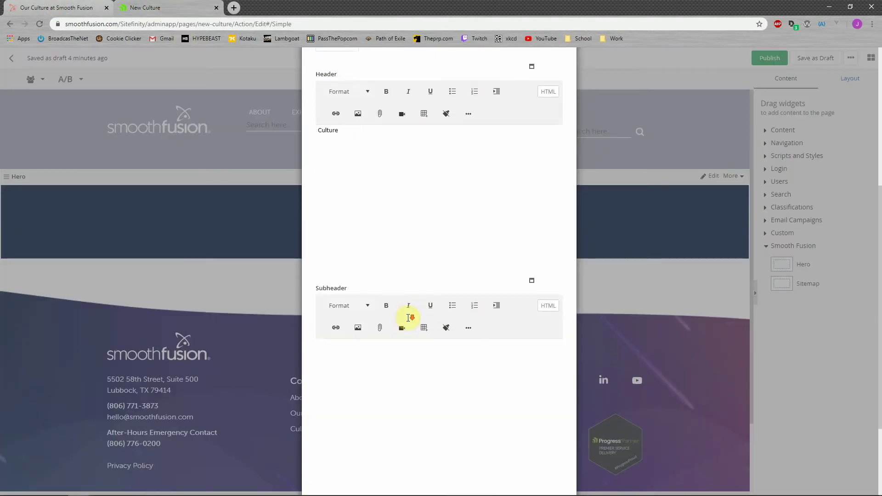
left_click(404, 346)
key("ctrl+v")
scroll(430, 342, "down", 3)
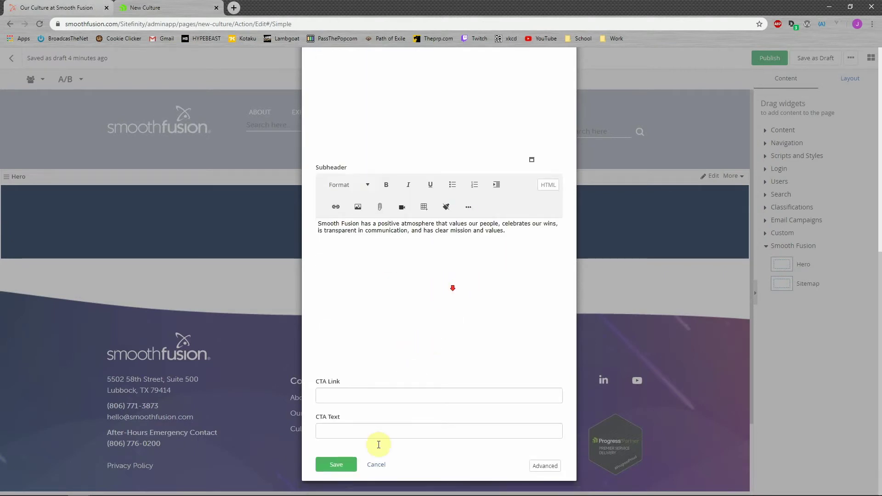
left_click(336, 472)
scroll(472, 305, "down", 2)
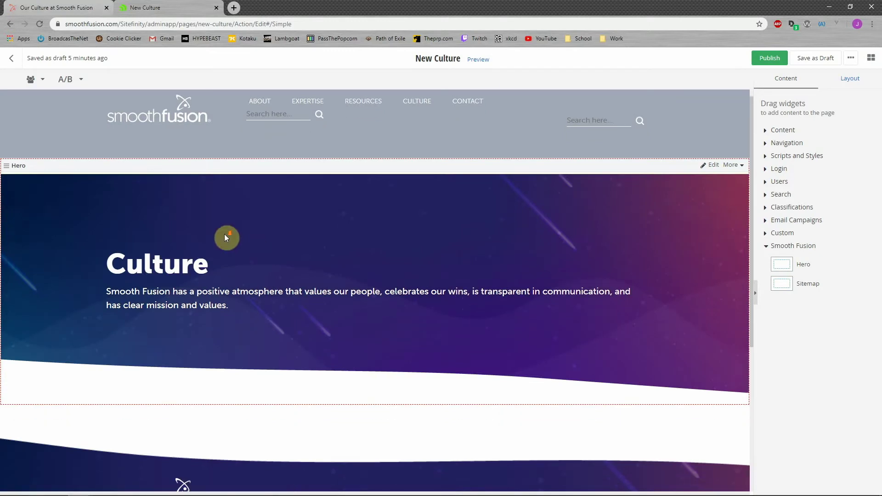
scroll(437, 212, "up", 1)
scroll(462, 247, "up", 1)
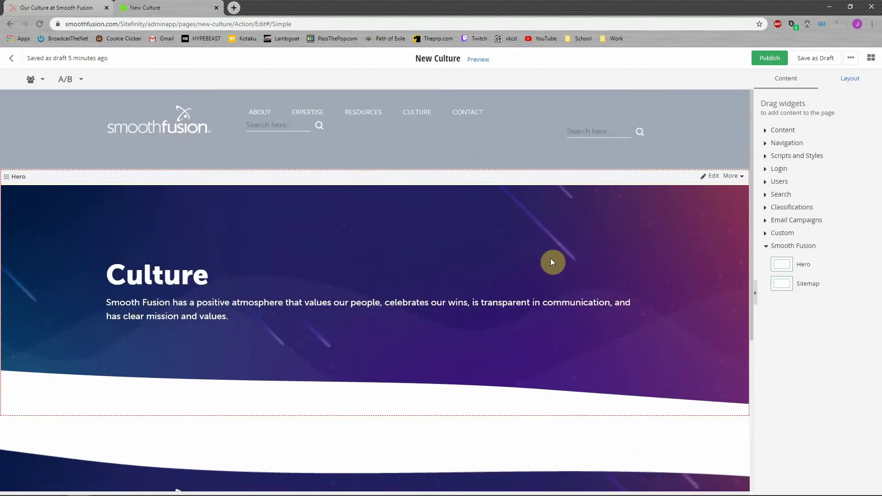
left_click(65, 7)
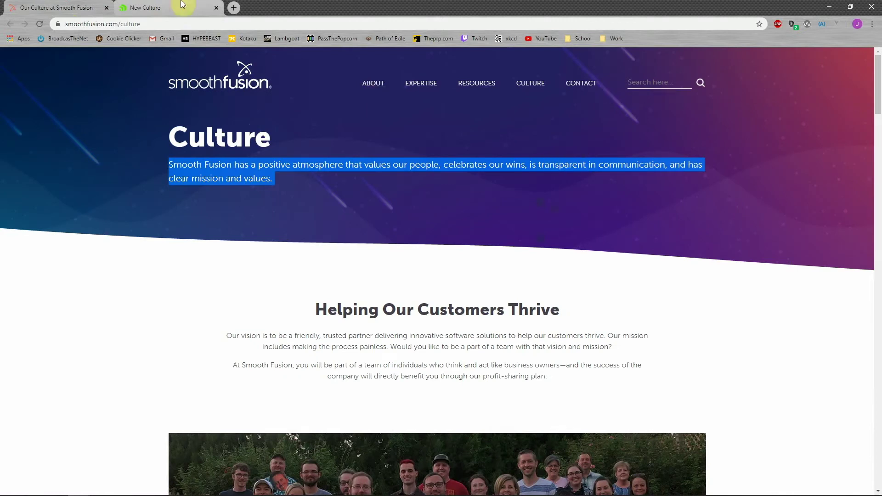
left_click(166, 7)
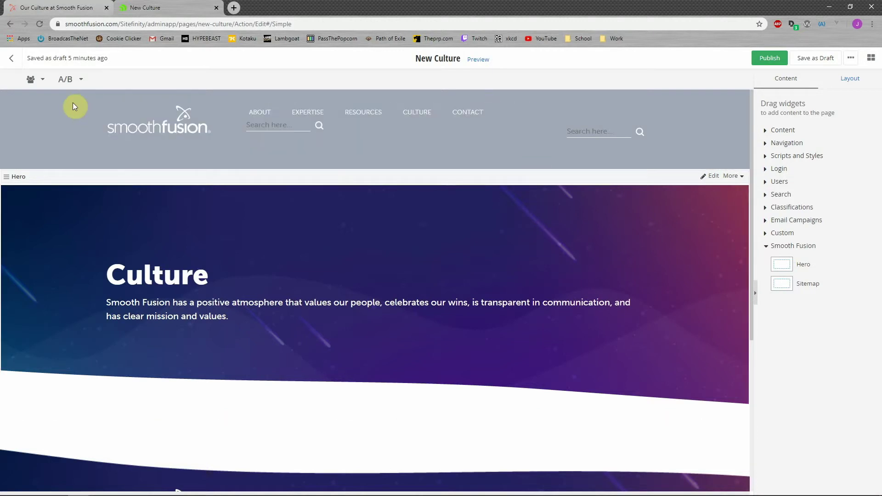
scroll(79, 192, "down", 2)
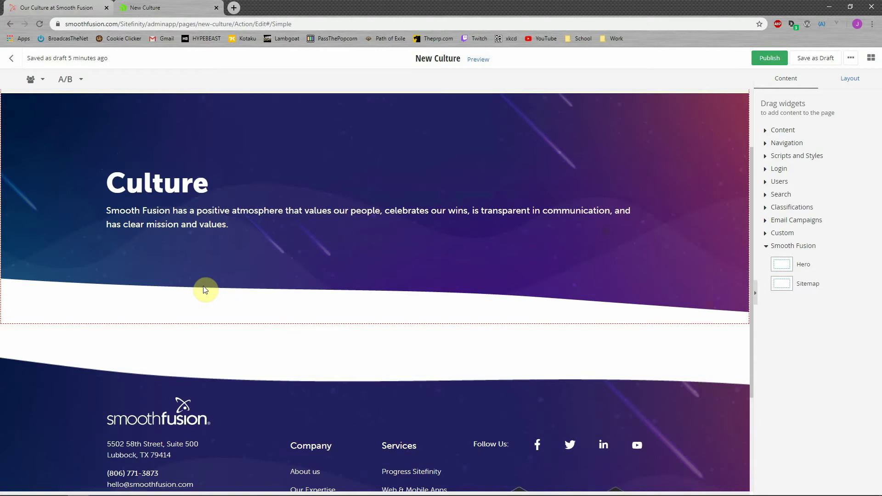
scroll(202, 290, "up", 2)
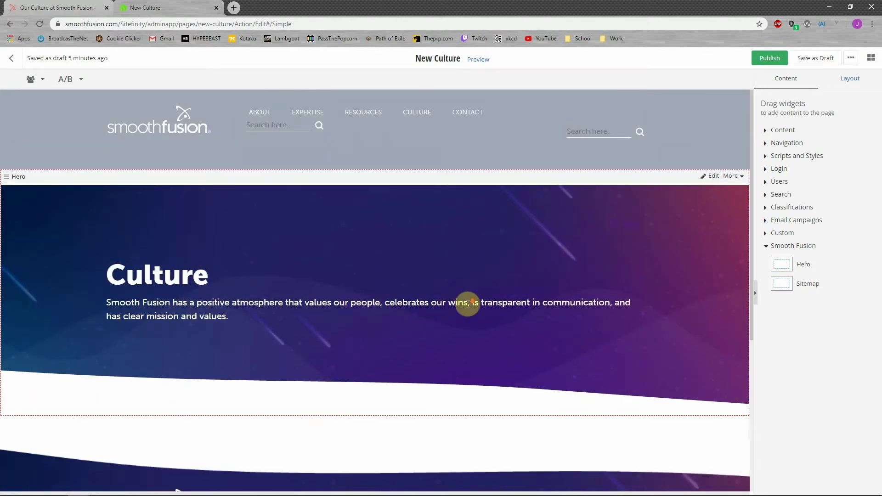
Step: Add a container layout section below the Culture hero, checking the live page for structure
scroll(467, 307, "down", 2)
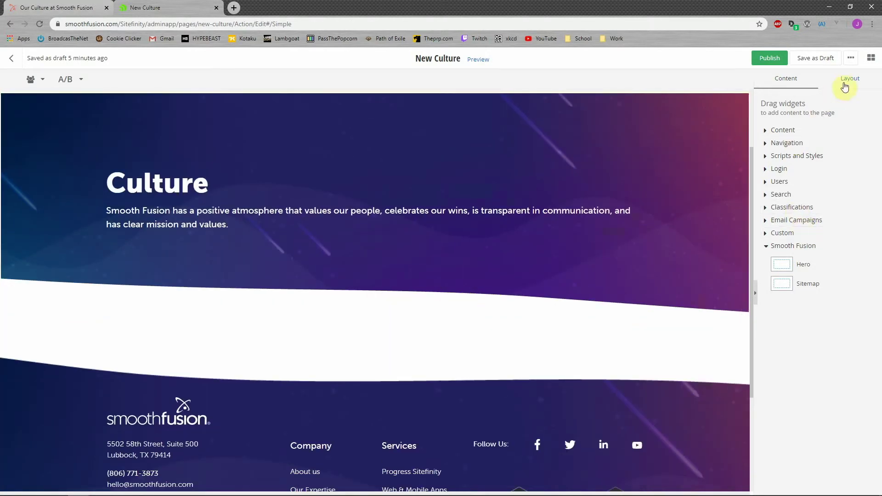
left_click(798, 247)
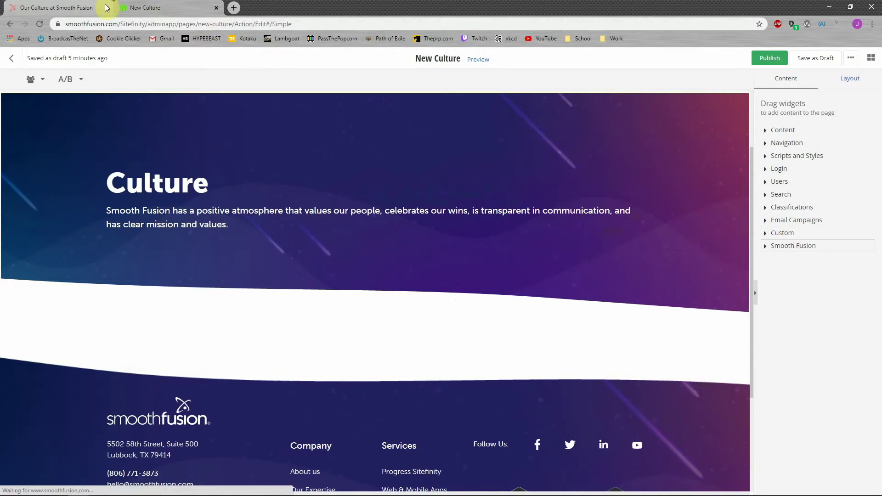
left_click(849, 78)
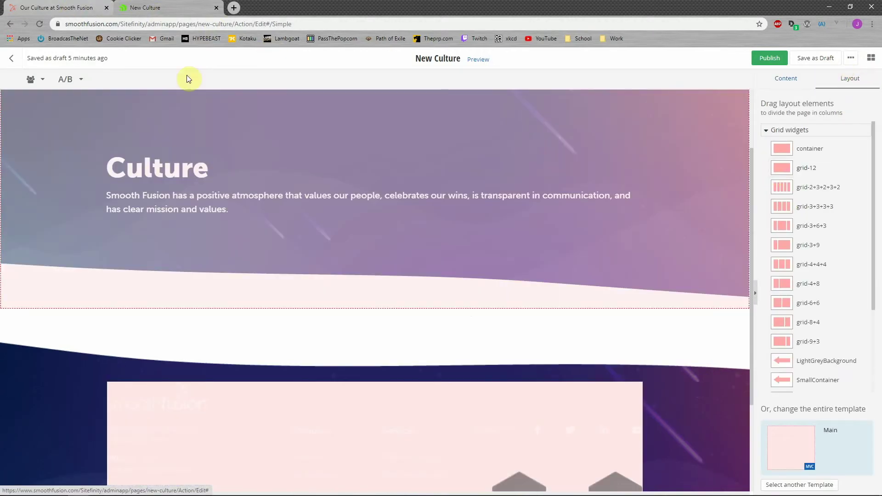
left_click(96, 14)
scroll(310, 218, "down", 3)
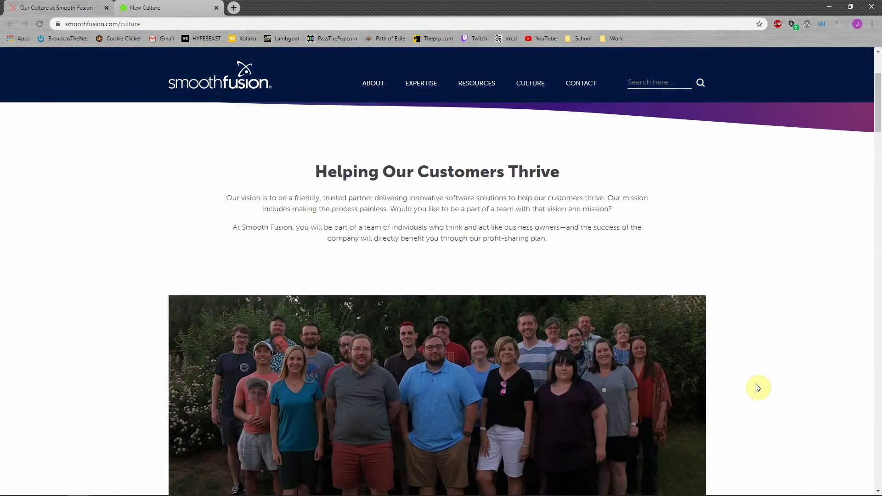
scroll(793, 339, "down", 1)
scroll(793, 339, "down", 1)
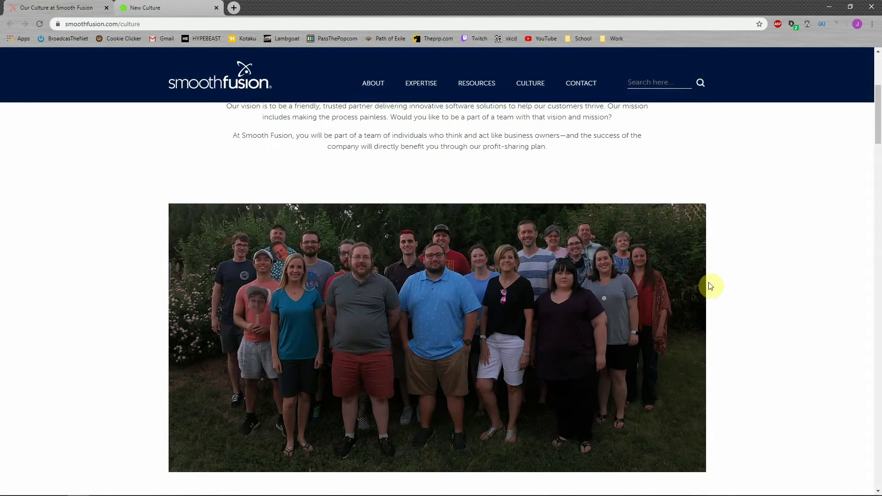
left_click(183, 8)
left_click_drag(814, 146, 356, 322)
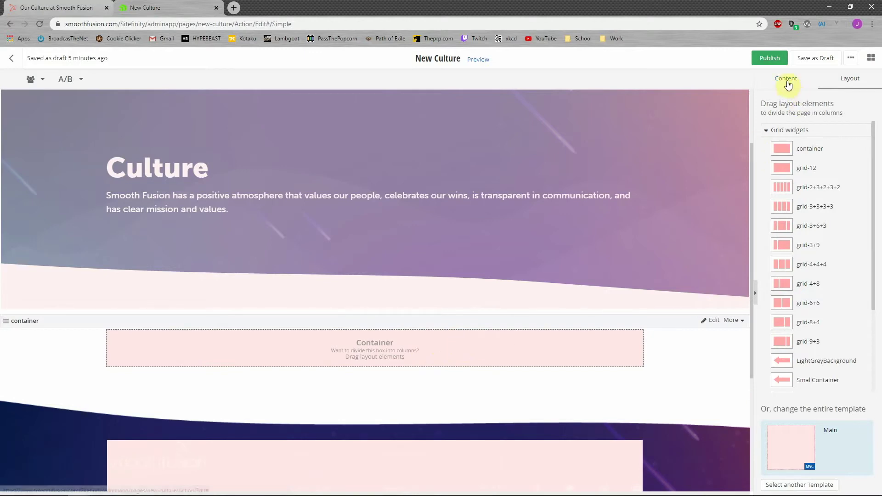
Step: Place a SmallContainer inside the new container
scroll(338, 329, "down", 2)
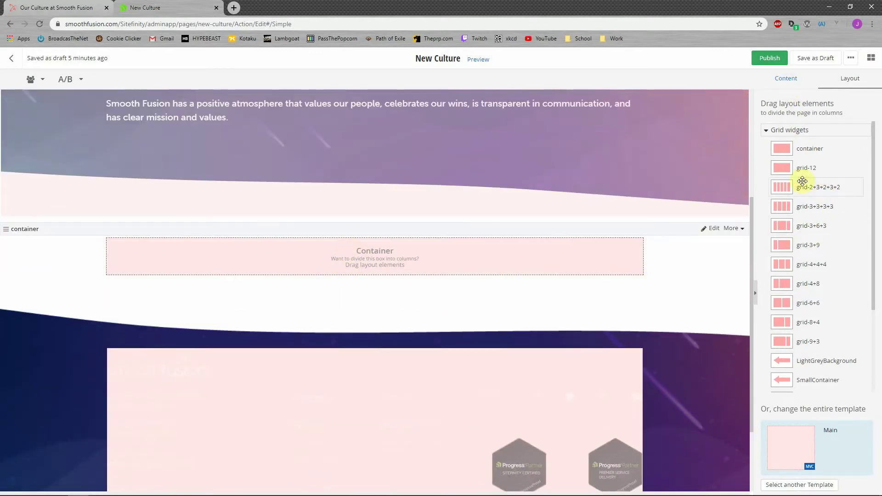
left_click(69, 9)
scroll(399, 257, "up", 3)
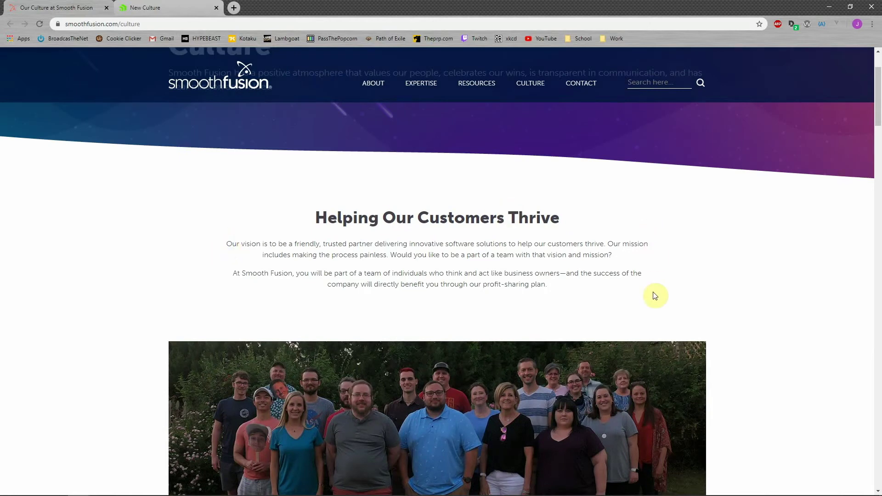
left_click(155, 6)
scroll(822, 281, "down", 1)
left_click_drag(831, 291, 374, 252)
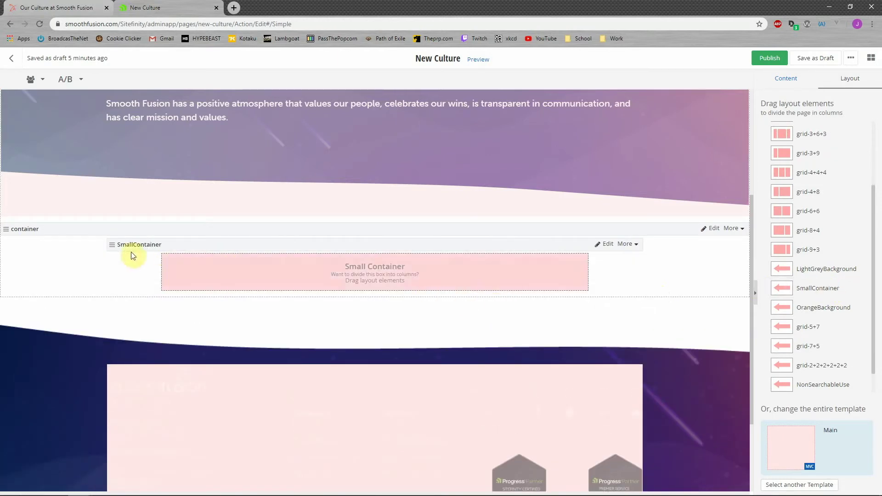
left_click(785, 79)
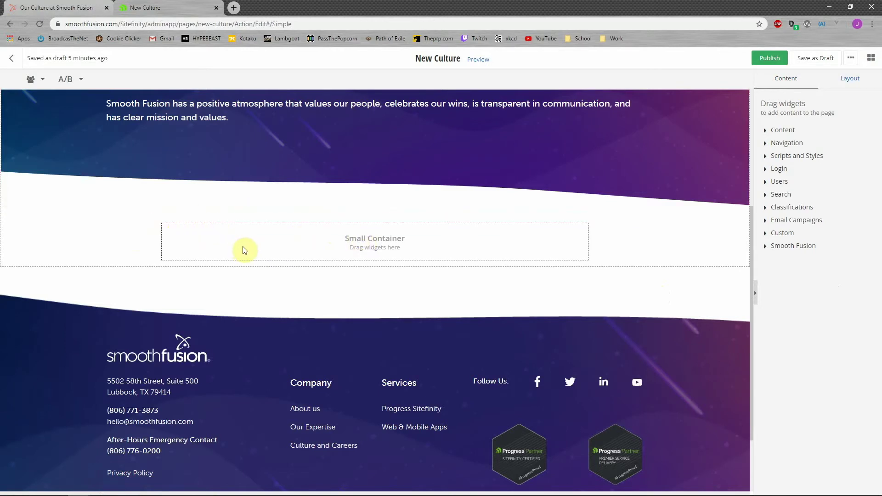
Step: Add a Content block inside the Small Container and an Image widget below it
left_click(783, 130)
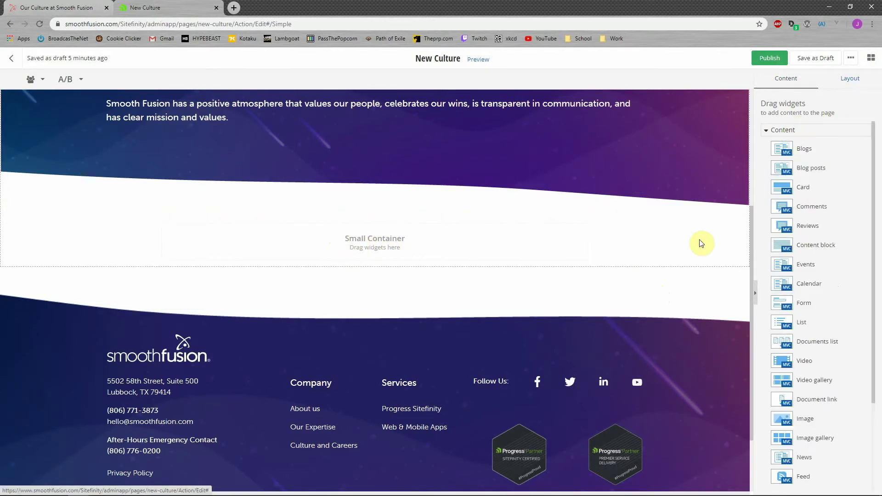
left_click_drag(822, 244, 360, 238)
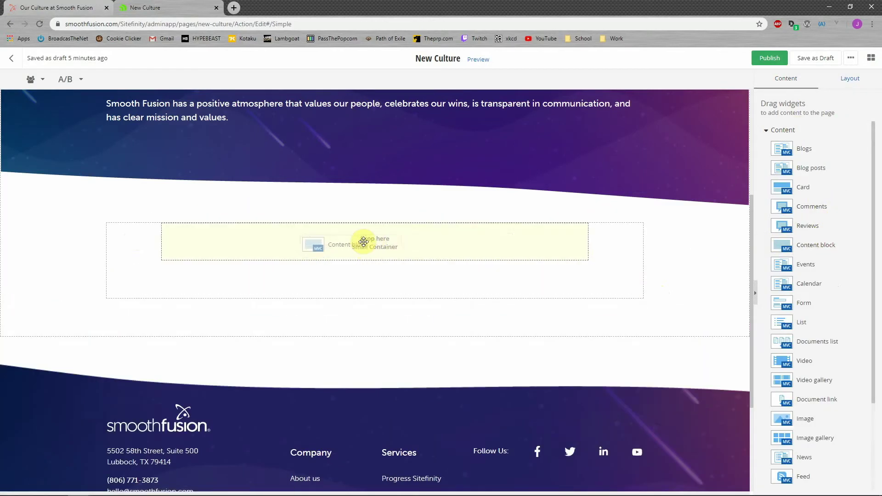
left_click(73, 7)
scroll(177, 204, "down", 2)
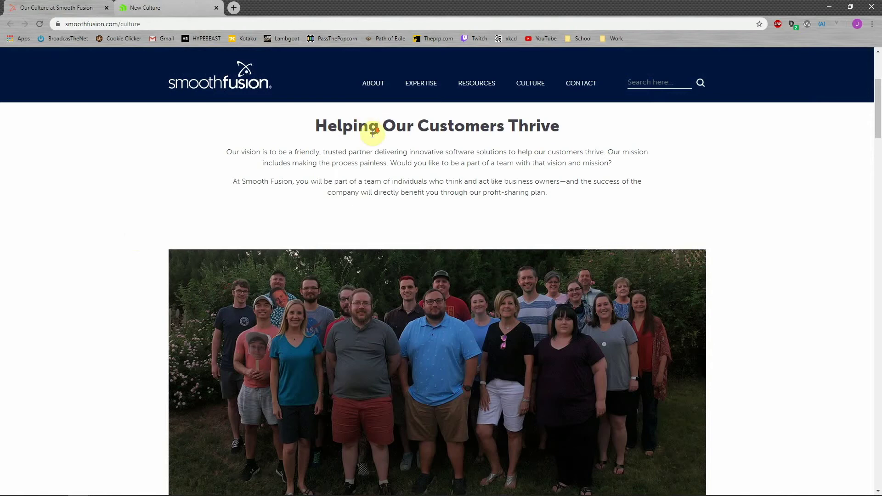
scroll(373, 133, "down", 2)
left_click(120, 9)
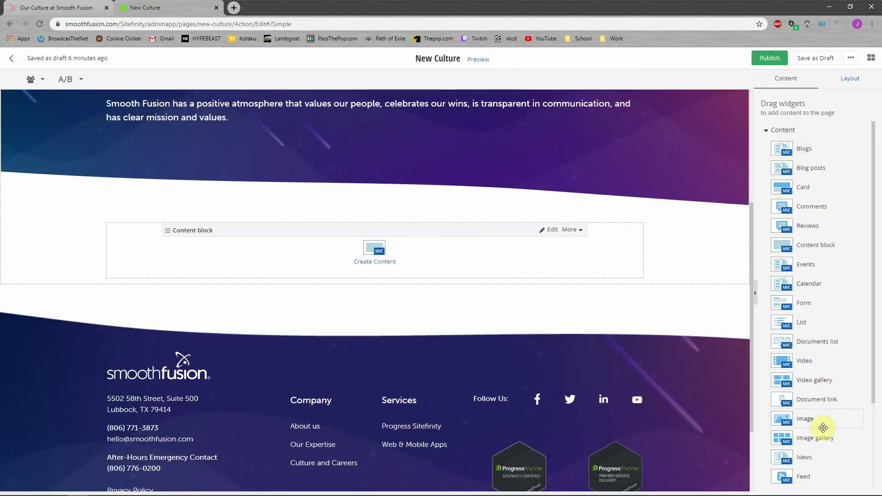
left_click_drag(785, 399, 633, 277)
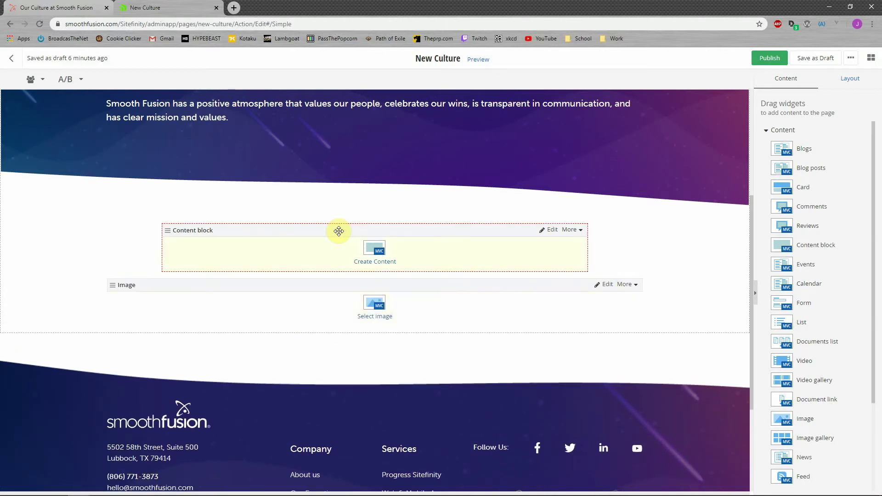
Step: Add another SmallContainer below the image holding a second Content block
left_click(848, 77)
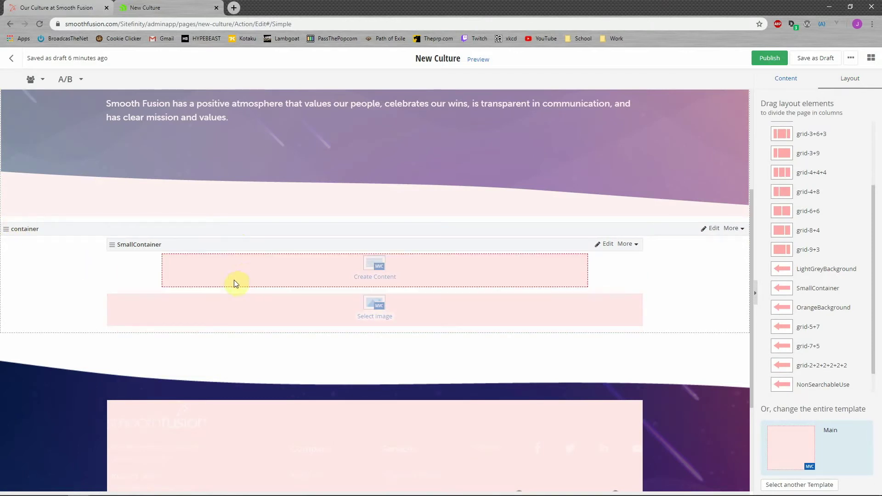
left_click(791, 78)
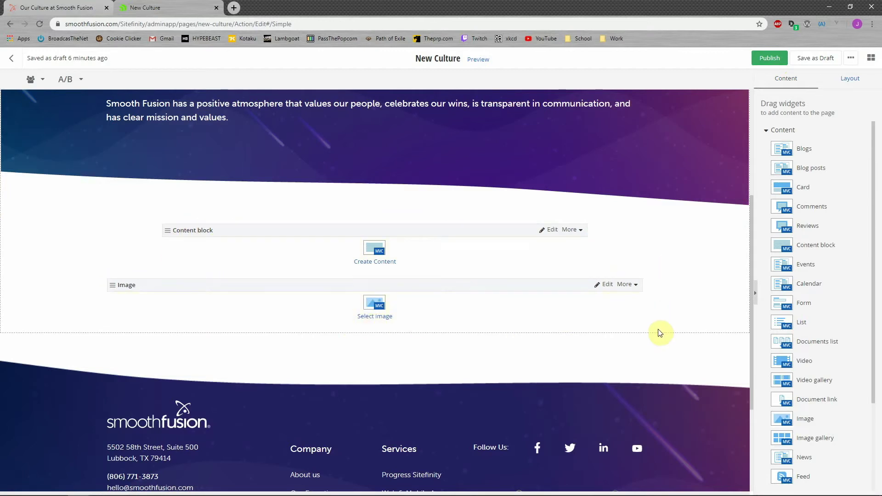
left_click(34, 7)
scroll(285, 224, "down", 6)
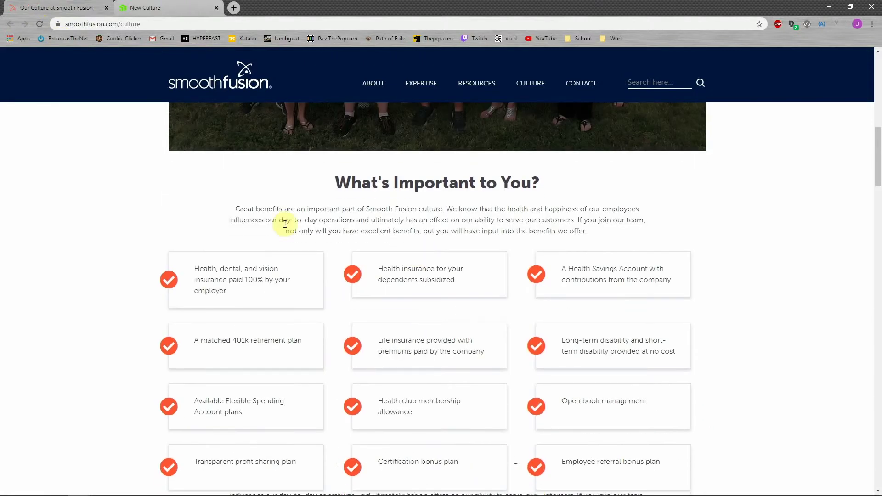
left_click(142, 9)
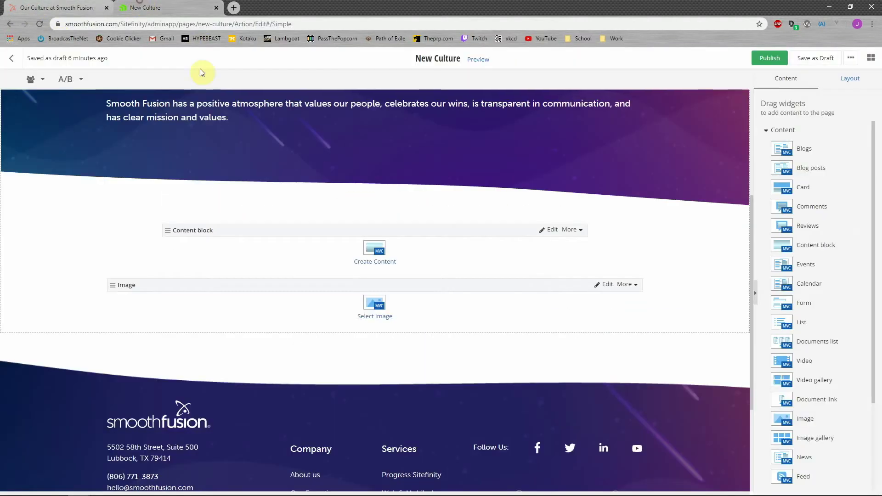
left_click(848, 82)
scroll(812, 257, "down", 1)
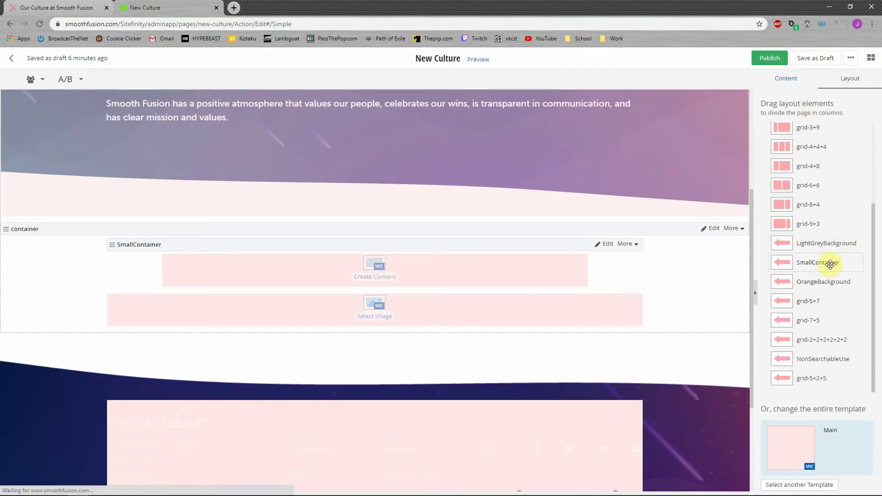
left_click_drag(830, 264, 315, 337)
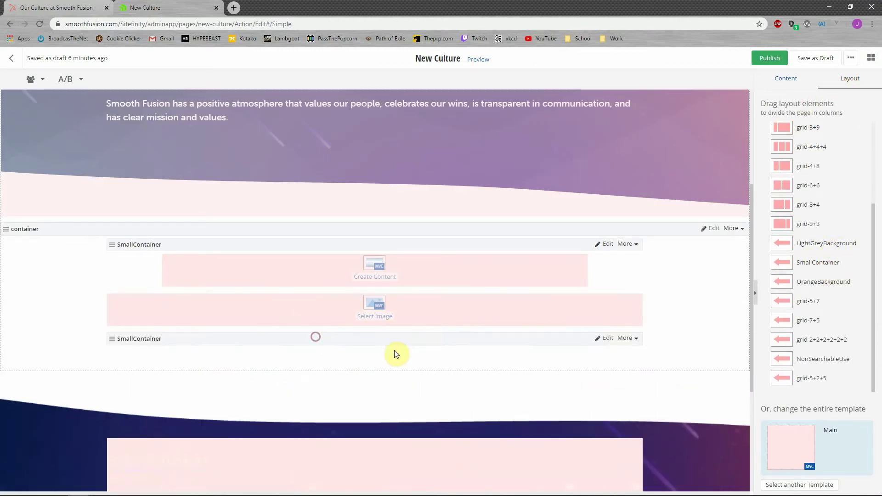
left_click(785, 79)
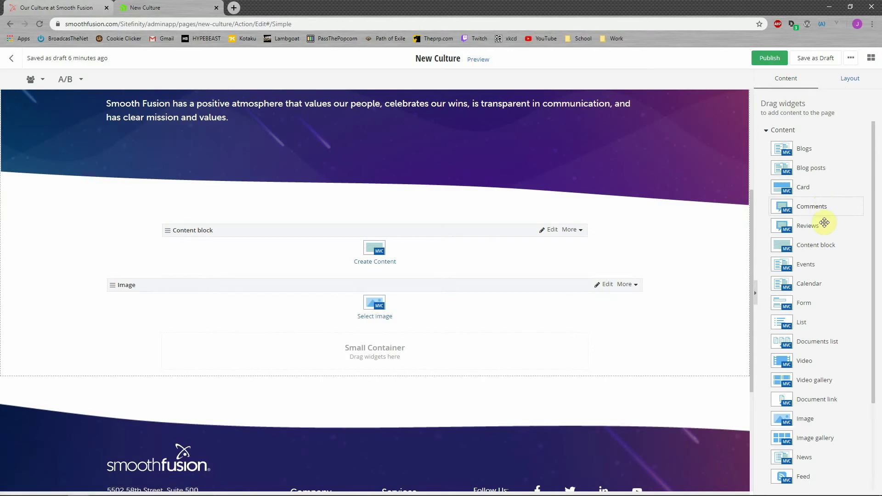
left_click_drag(815, 245, 372, 363)
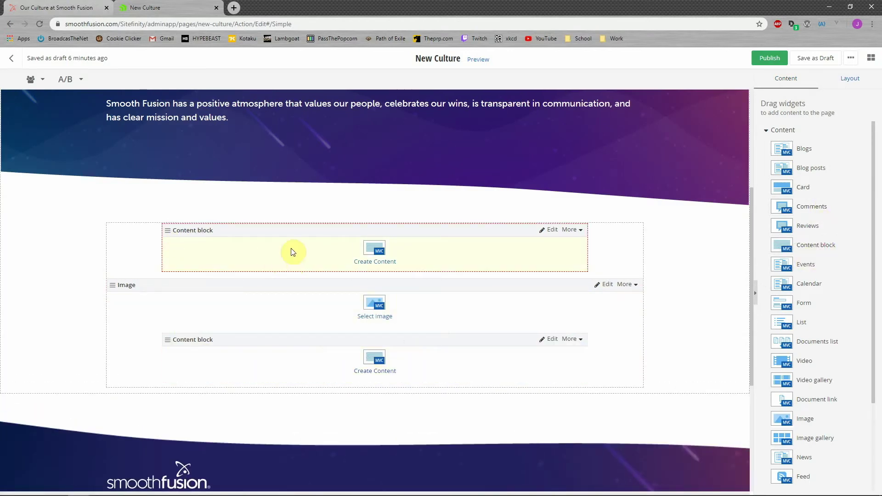
left_click(57, 8)
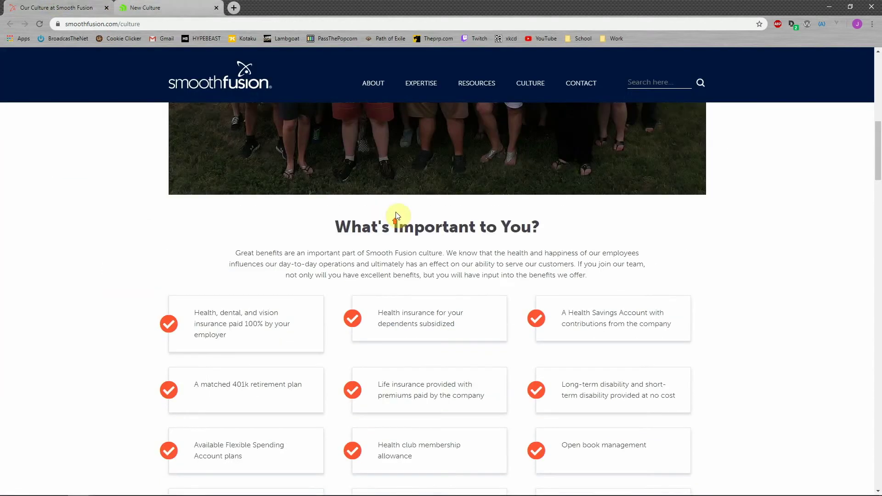
Step: Paste the live page's Helping Our Customers Thrive heading and two paragraphs into the first Content block
scroll(395, 214, "up", 8)
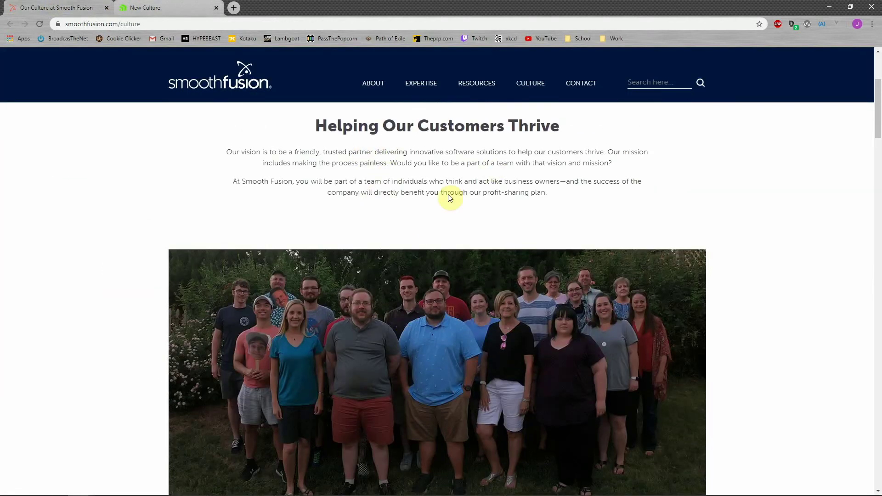
scroll(450, 197, "down", 6)
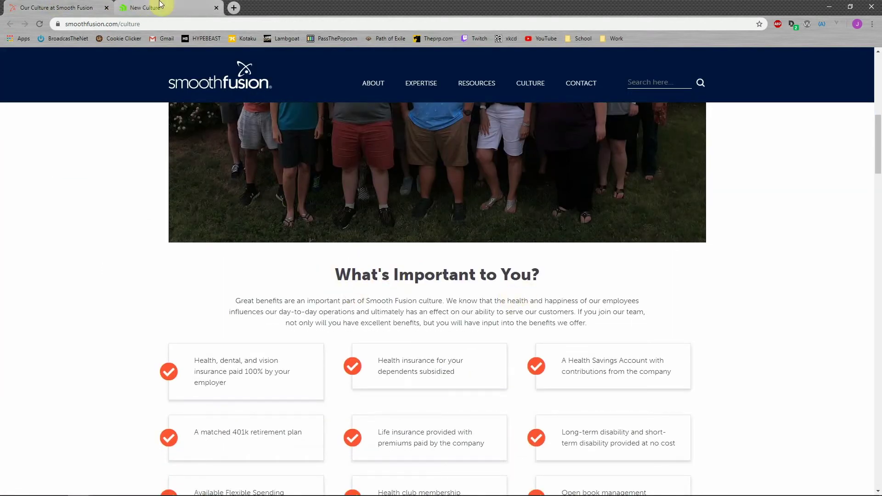
left_click(161, 5)
scroll(368, 239, "down", 2)
scroll(441, 198, "up", 1)
scroll(539, 270, "up", 12)
left_click_drag(554, 334, 313, 264)
key("ctrl+c")
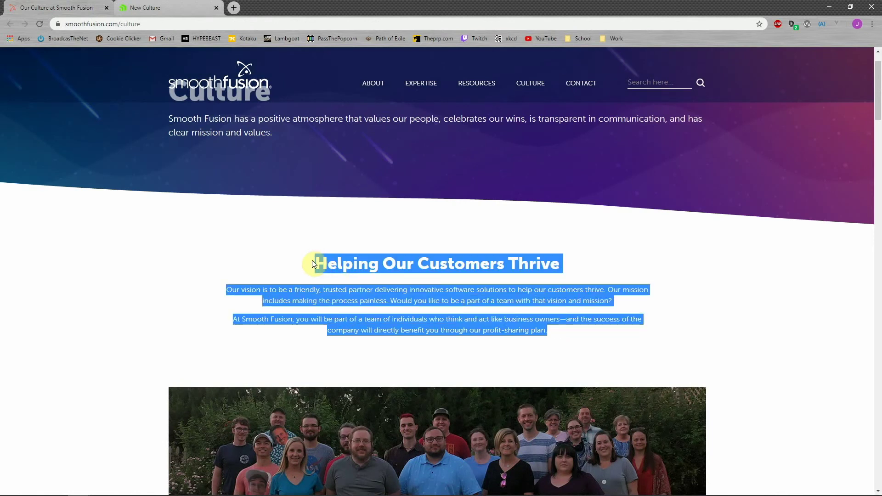
left_click(135, 5)
key("ctrl+v")
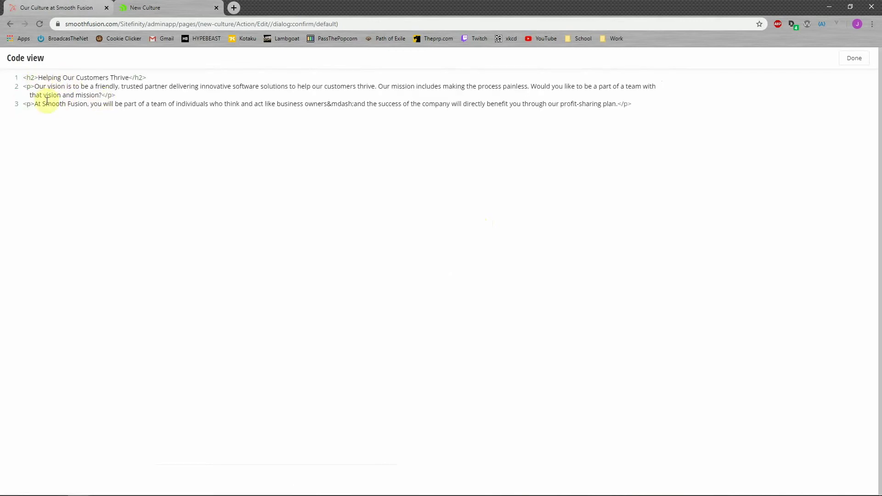
Step: Centre-align the heading and both paragraphs, verifying the alignment in the HTML source
left_click(849, 59)
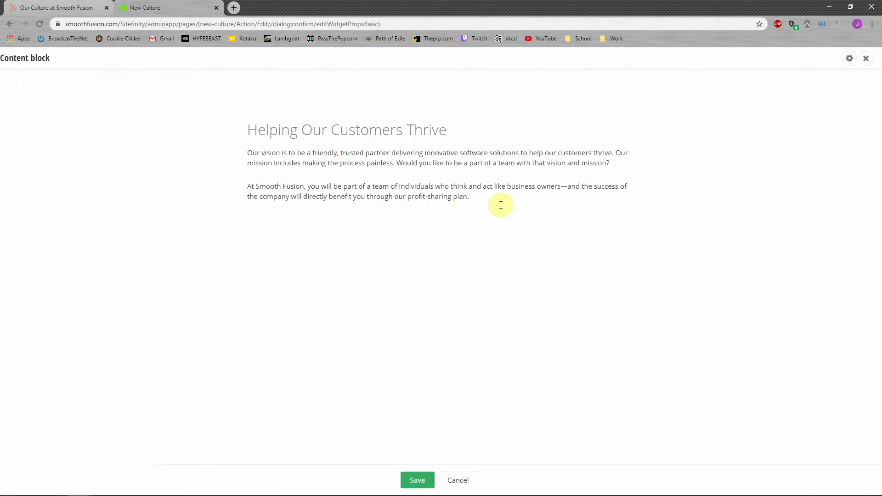
left_click(487, 197)
left_click_drag(477, 196, 218, 129)
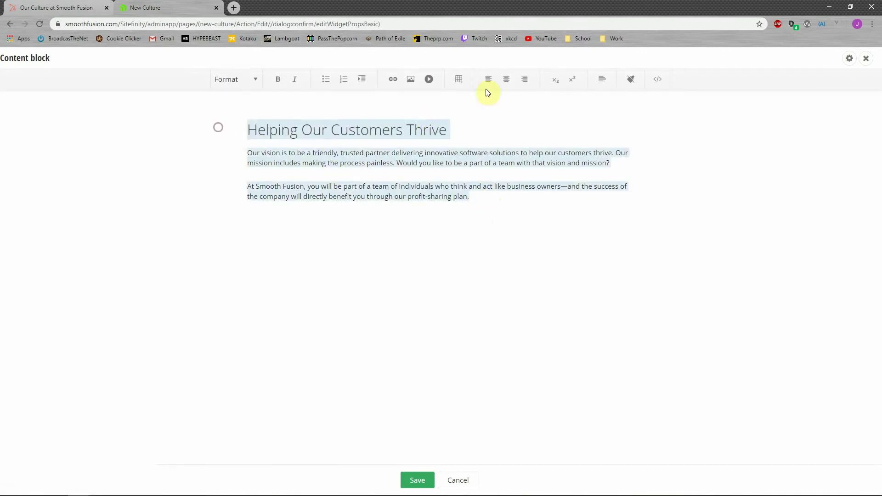
left_click(249, 83)
left_click(476, 195)
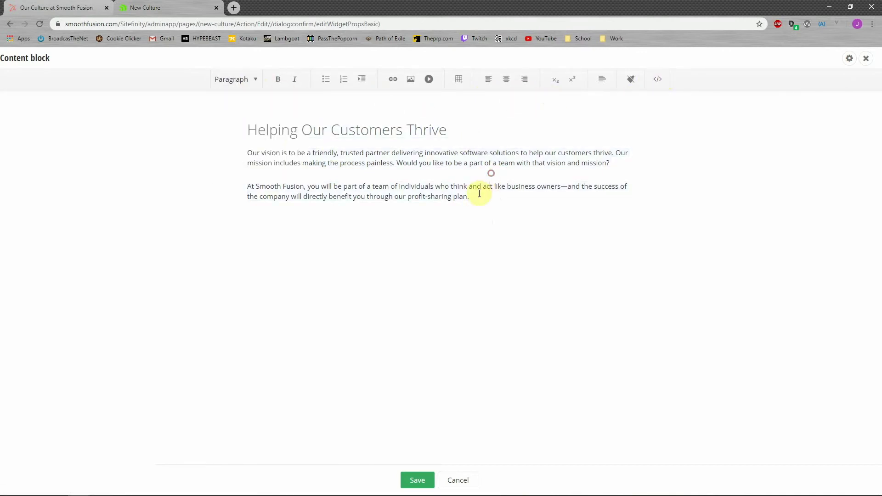
left_click_drag(478, 196, 243, 129)
left_click(507, 81)
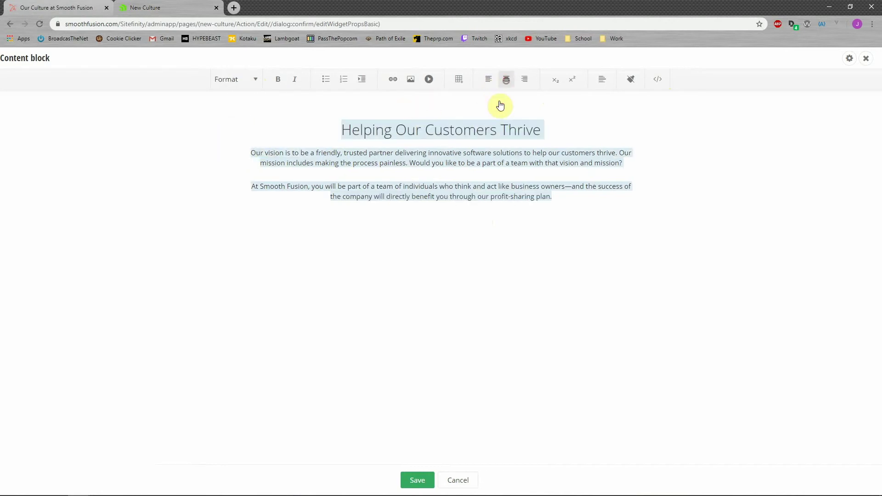
left_click(577, 197)
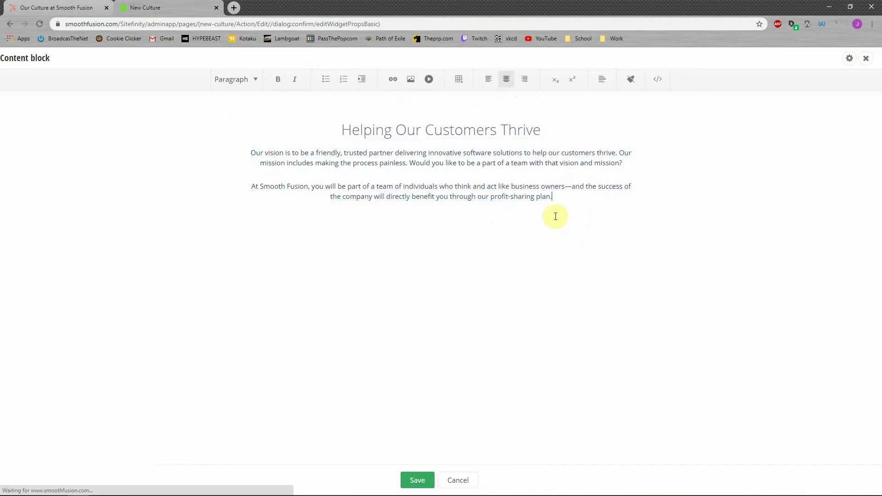
left_click(657, 79)
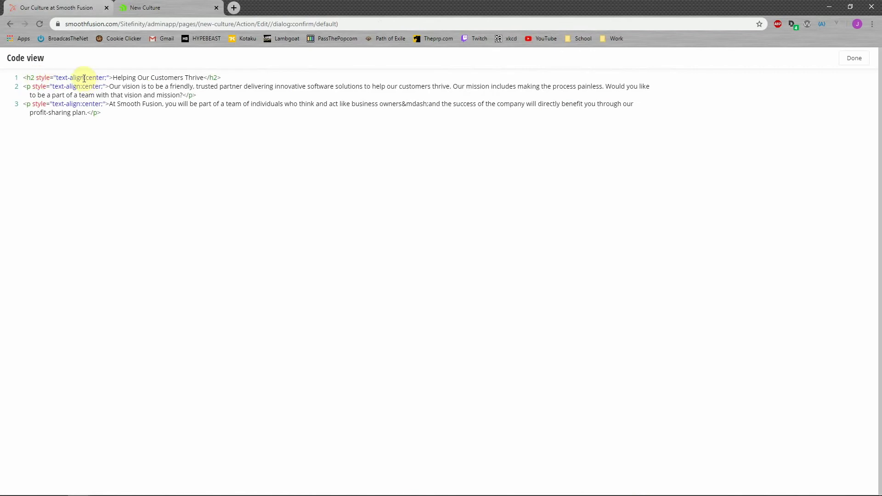
left_click(854, 58)
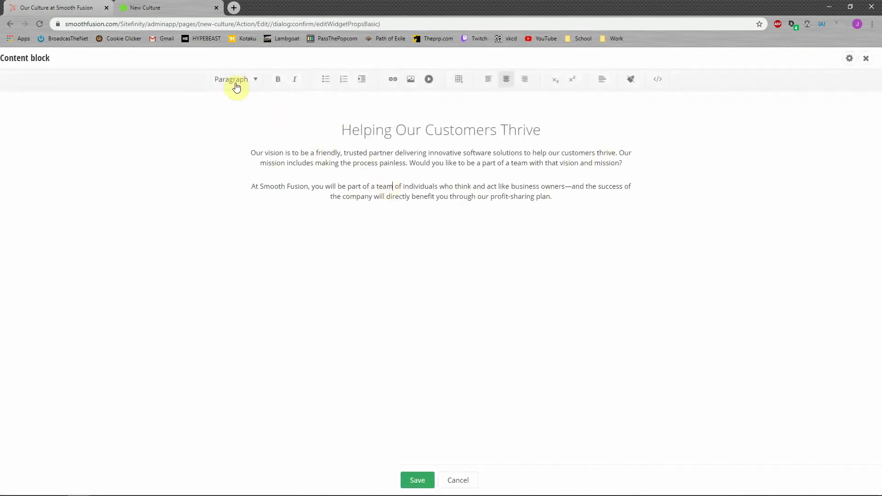
Step: Compare against the live page and save the centred Helping Our Customers Thrive block
left_click(236, 83)
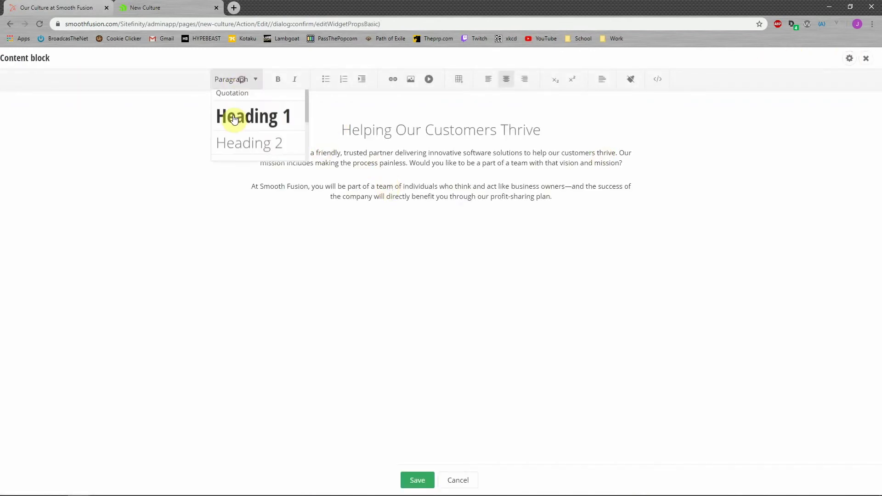
mouse_move(560, 201)
left_mouse_down()
mouse_move(404, 157)
mouse_move(341, 129)
mouse_move(522, 173)
mouse_move(559, 196)
left_mouse_up()
left_click(379, 145)
left_click(560, 196)
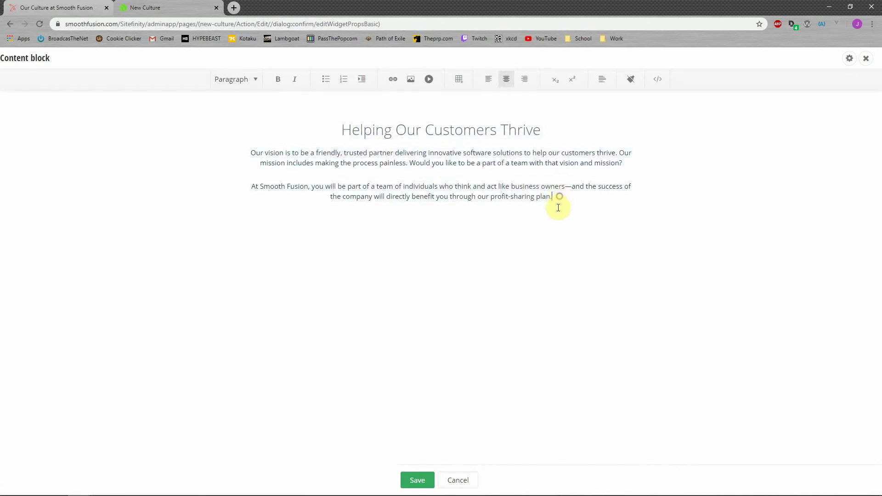
left_click(51, 6)
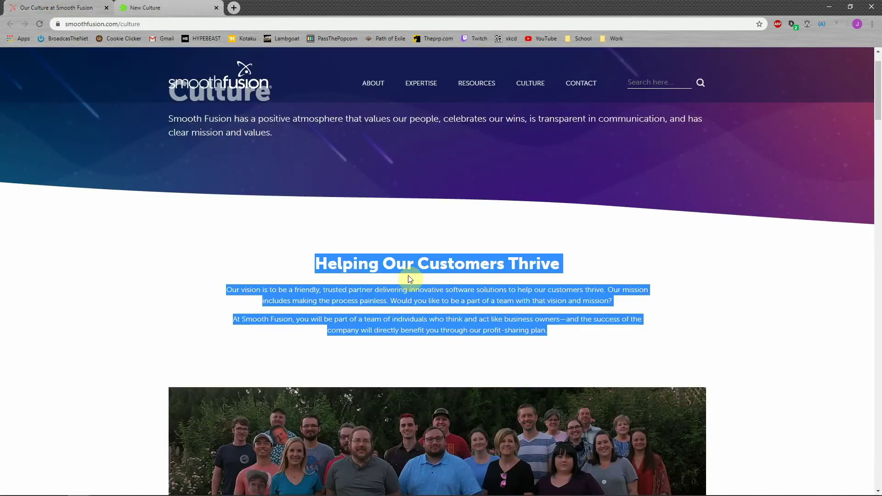
left_click(154, 7)
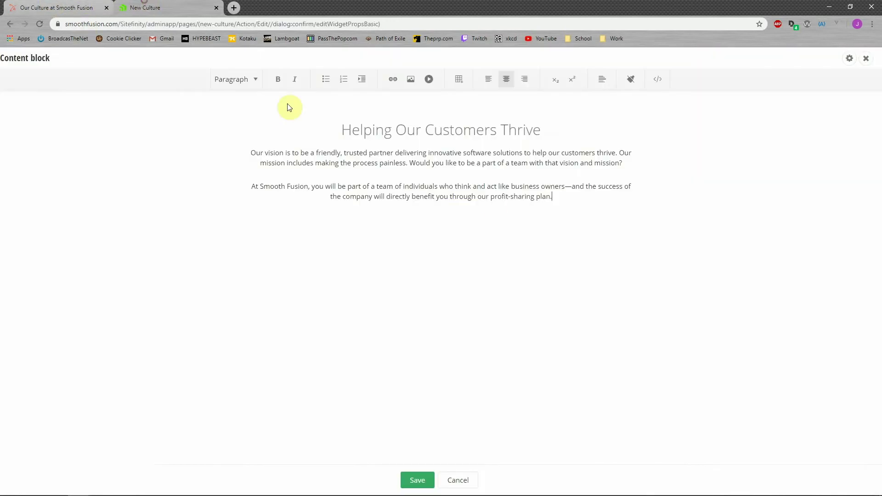
left_click(416, 479)
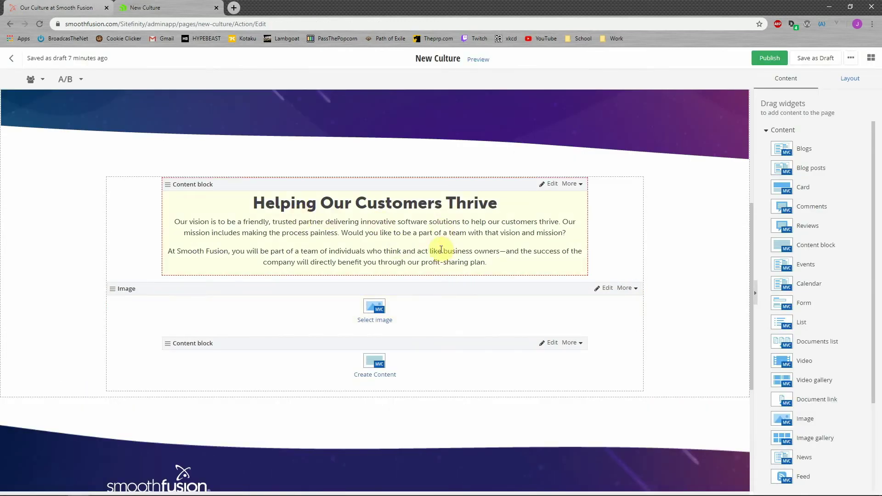
left_click(65, 8)
Step: Copy the live page's What's Important to You? heading and paragraph into the second Content block
scroll(500, 397, "down", 10)
left_click_drag(589, 324, 334, 276)
key("ctrl+c")
key("ctrl+Tab")
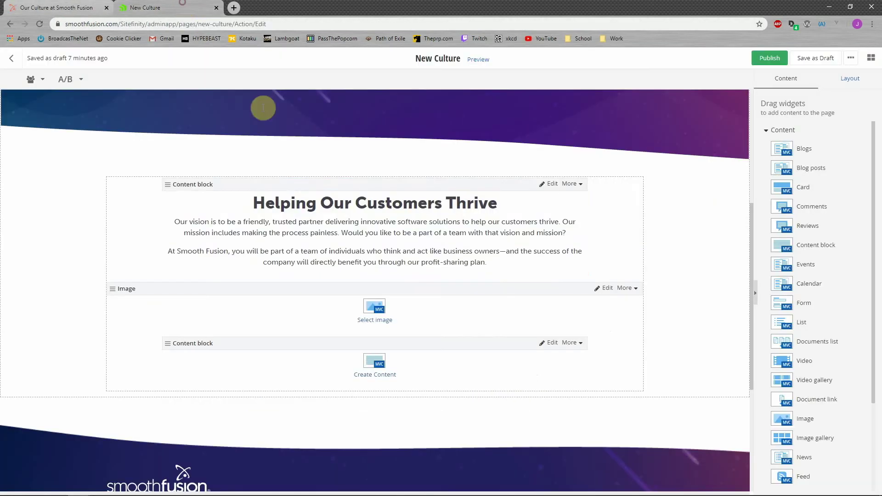
scroll(393, 325, "down", 3)
left_click(385, 286)
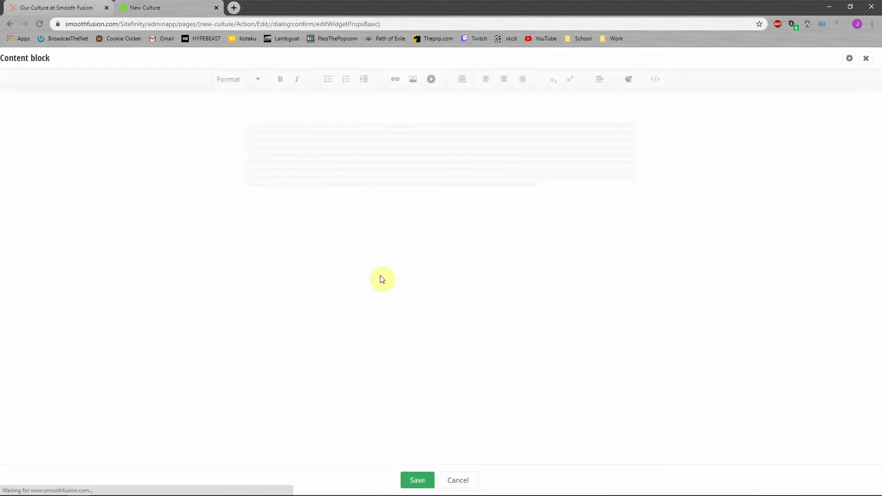
left_click(413, 186)
key("ctrl+v")
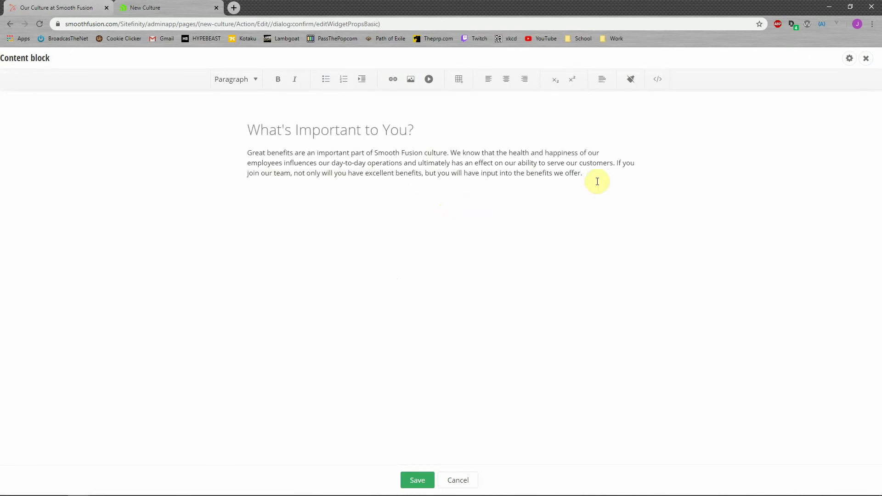
Step: Centre the What's Important to You? text and save the second Content block
left_click_drag(594, 181, 169, 147)
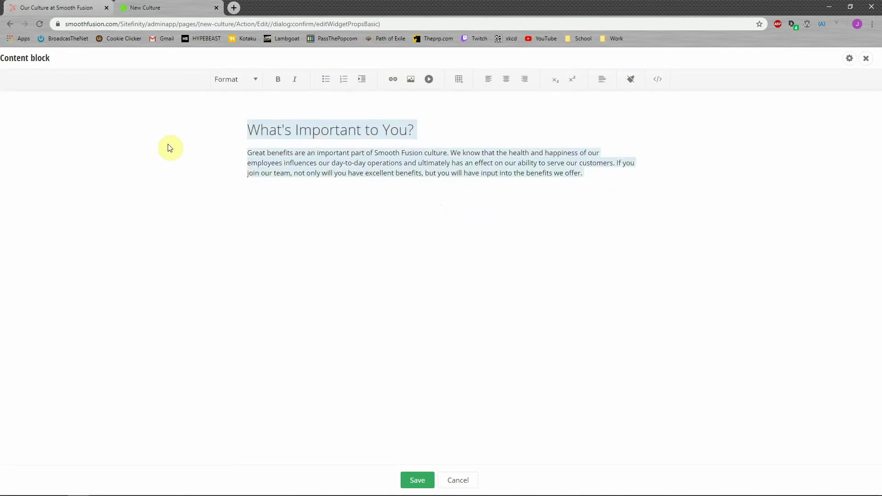
left_click(507, 80)
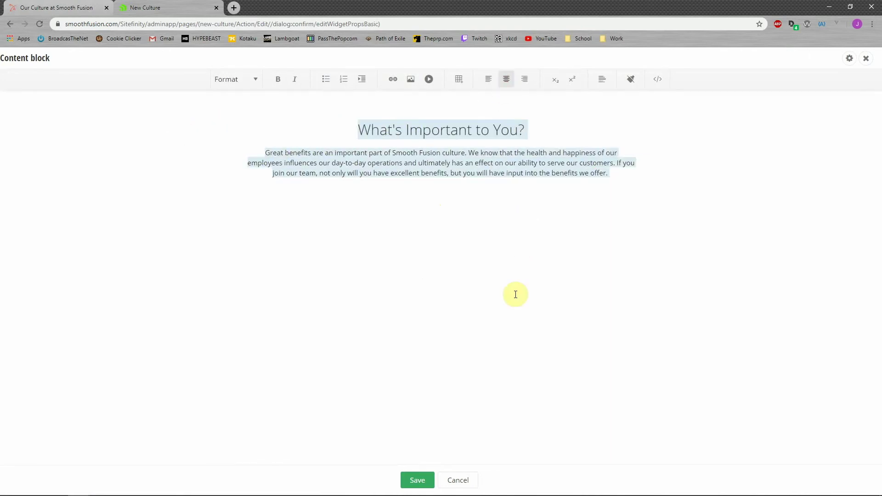
left_click(418, 480)
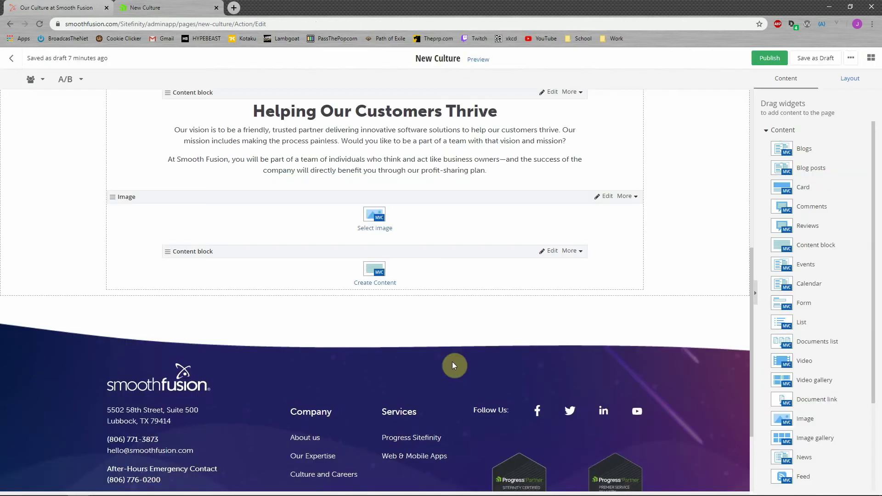
scroll(414, 321, "up", 1)
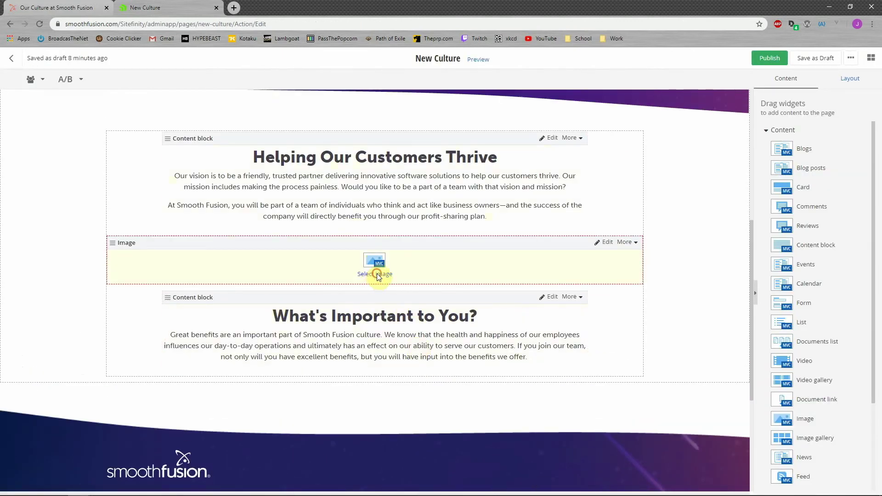
left_click(377, 274)
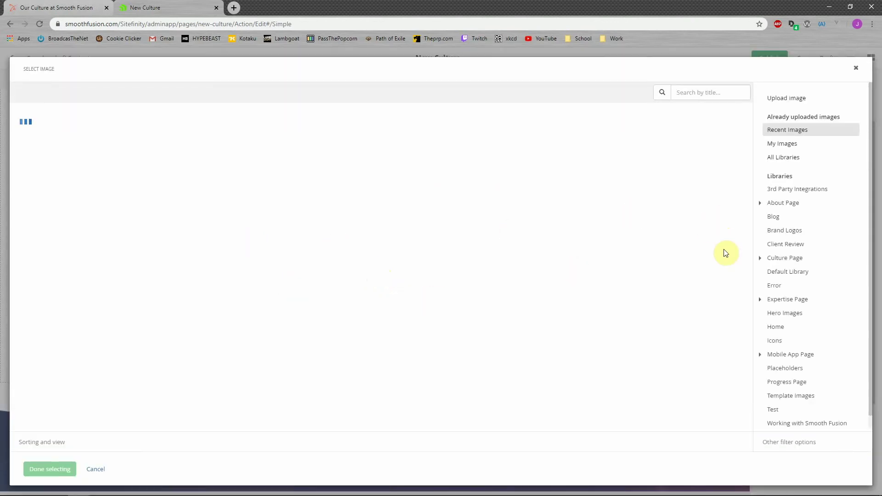
Step: Choose the fusionaries-summer-2019 group photo from the Culture Page library and select its alternative text
left_click(783, 257)
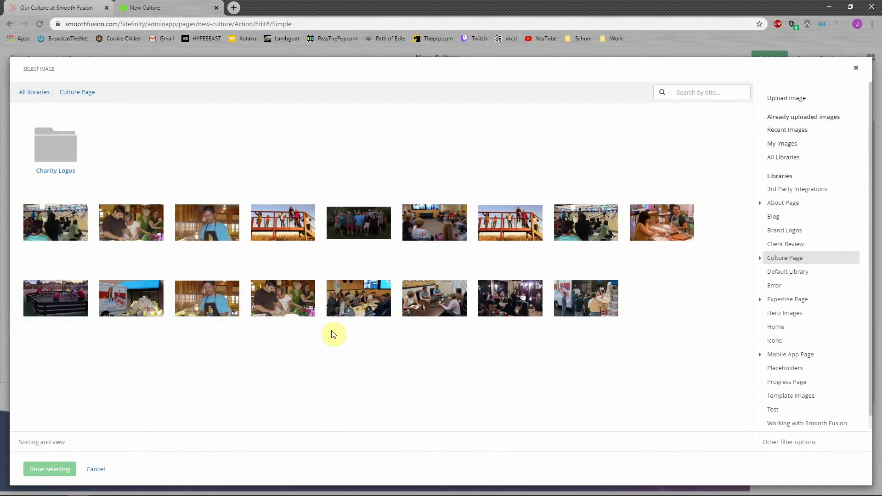
left_click(361, 222)
left_click(49, 469)
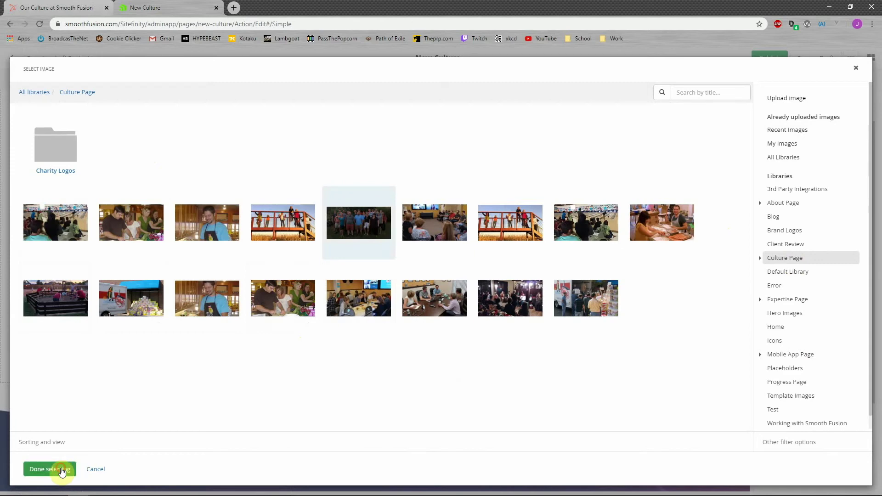
left_click(414, 233)
left_click_drag(385, 233, 313, 236)
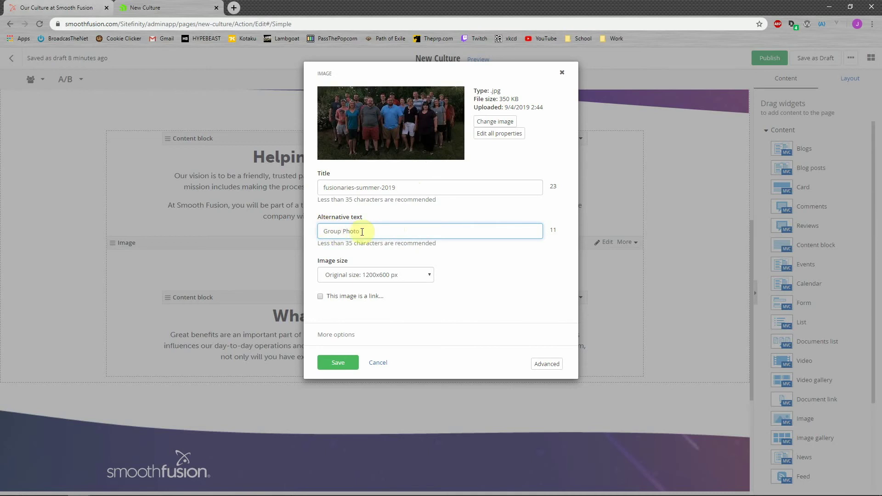
Step: Save the group photo with alternative text 'Group Photo' between the two content blocks
left_click_drag(378, 231, 320, 230)
left_click(419, 221)
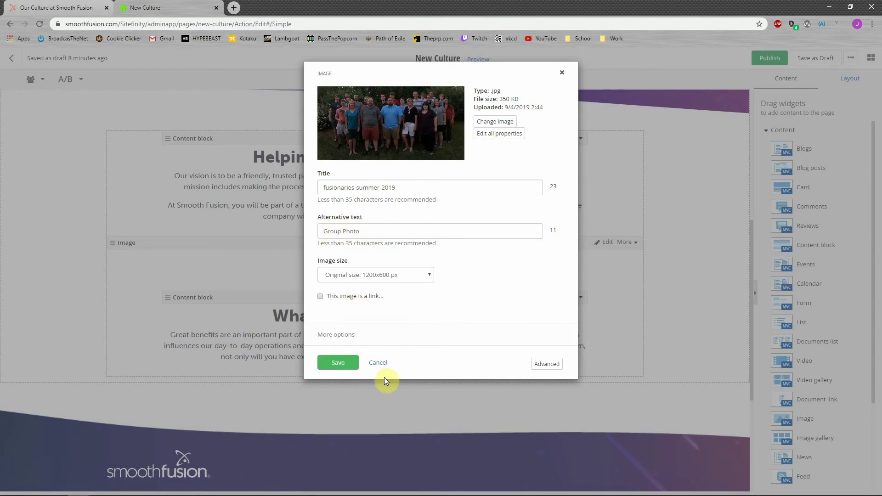
left_click(337, 362)
scroll(412, 304, "down", 4)
scroll(413, 304, "down", 3)
scroll(412, 304, "up", 7)
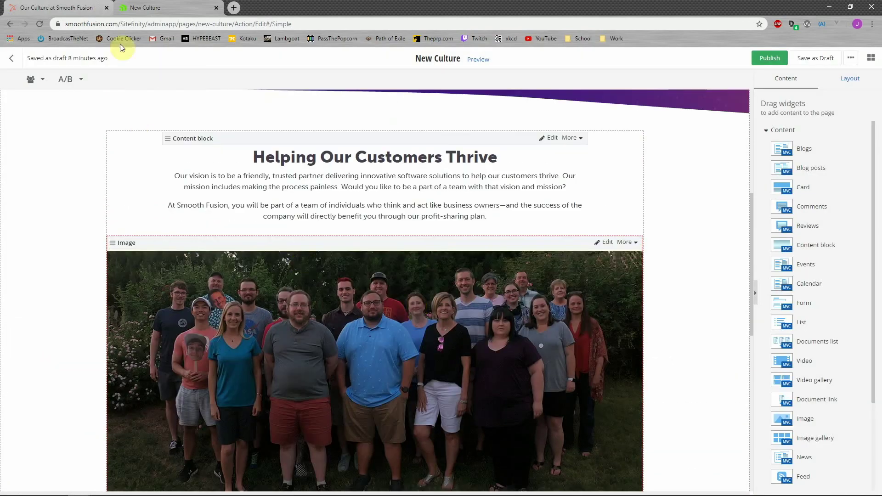
left_click(60, 7)
scroll(400, 273, "up", 5)
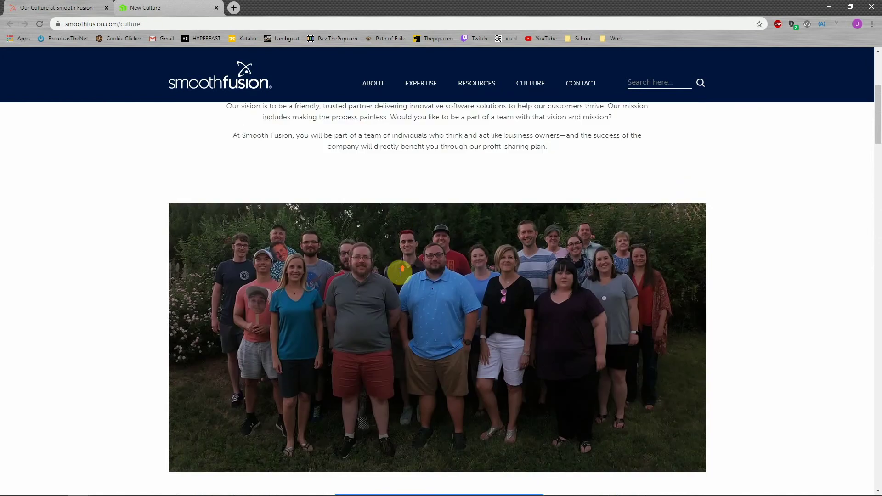
scroll(400, 273, "up", 2)
left_click(150, 7)
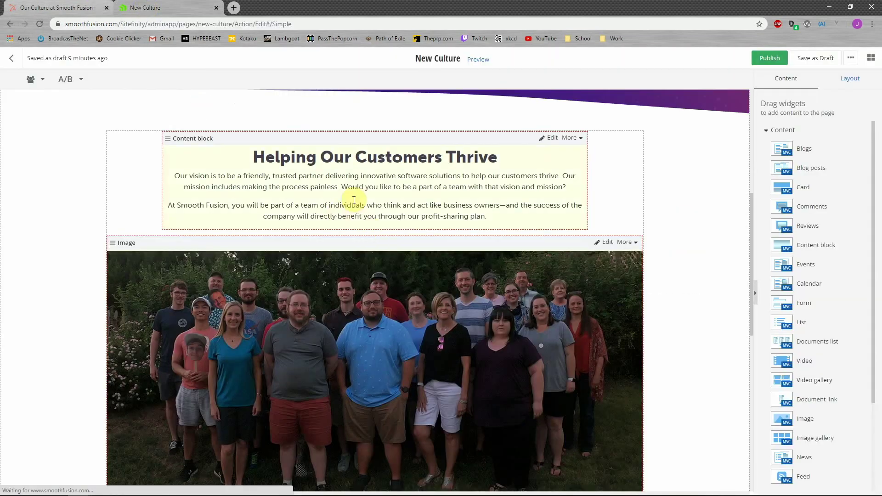
left_click(80, 9)
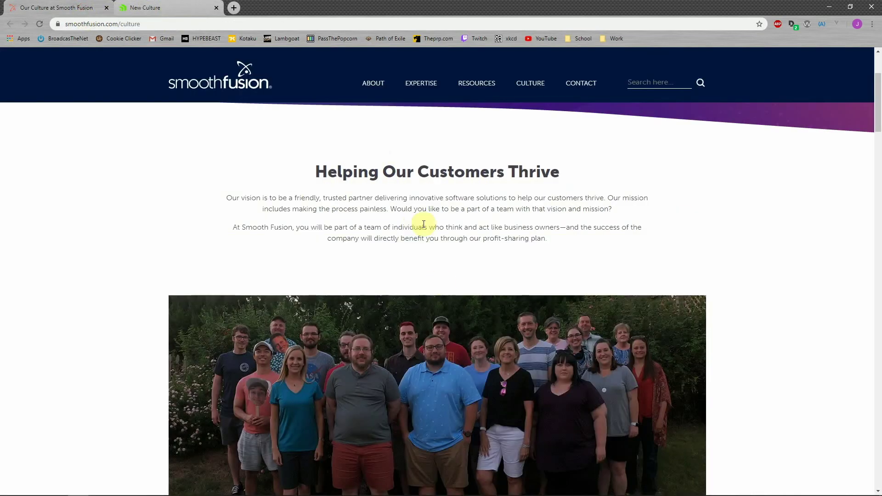
key("ctrl+Tab")
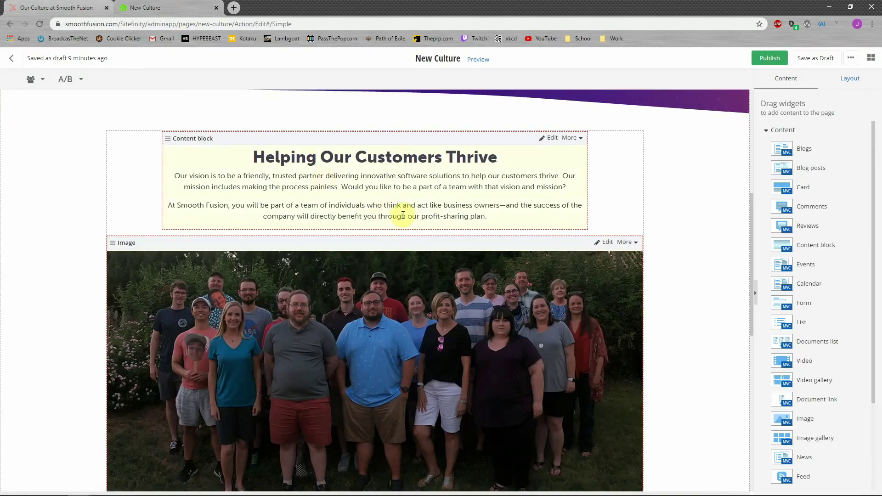
scroll(368, 262, "up", 1)
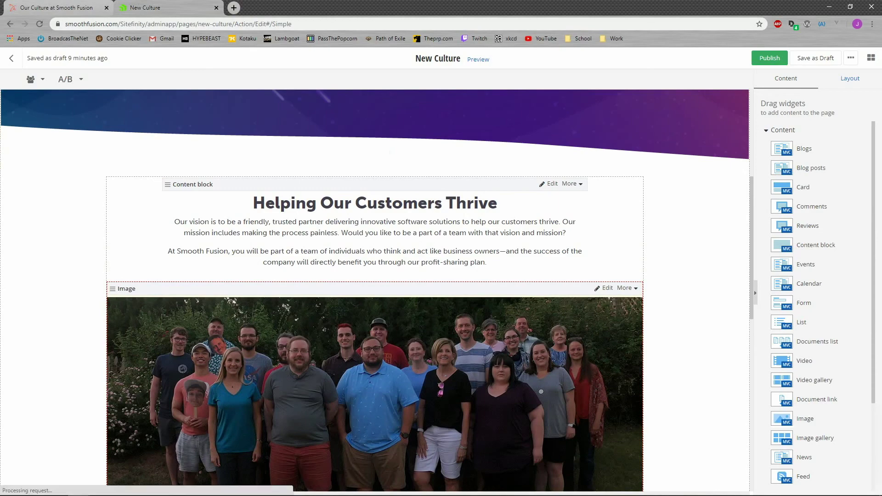
scroll(505, 225, "down", 3)
scroll(503, 241, "down", 5)
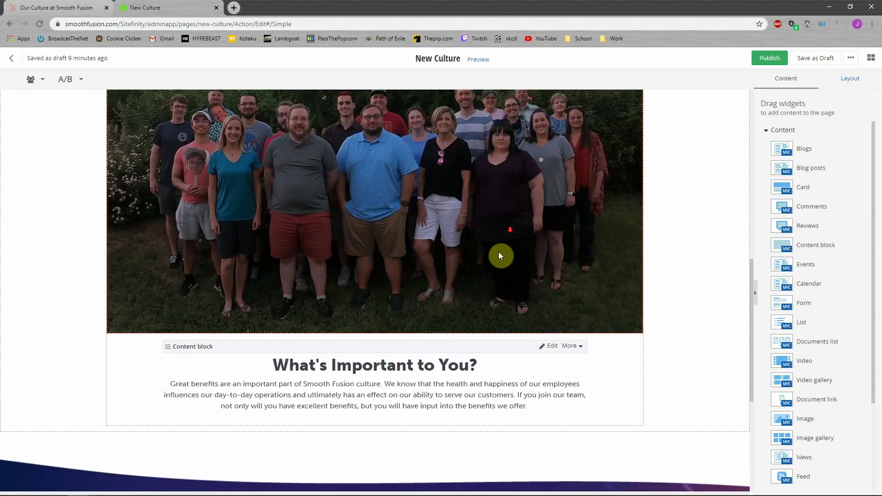
scroll(323, 279, "up", 4)
scroll(251, 163, "up", 3)
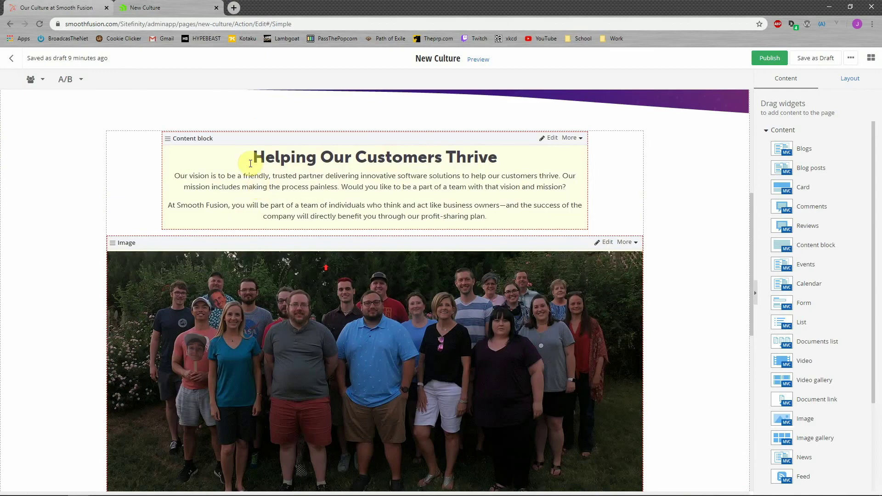
scroll(400, 216, "down", 2)
scroll(339, 195, "down", 2)
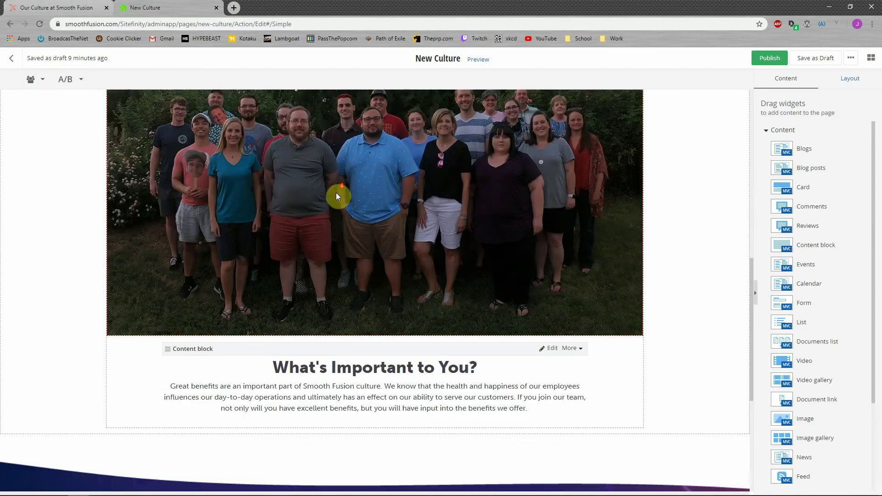
scroll(418, 385, "up", 4)
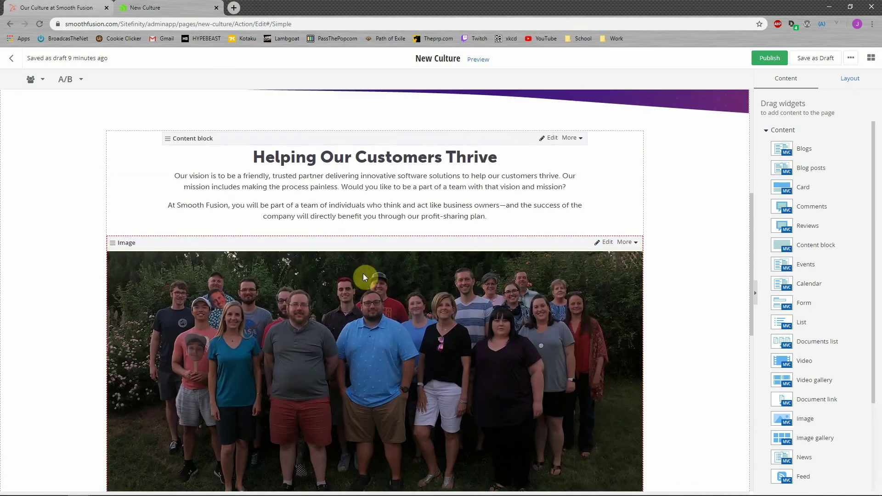
scroll(356, 262, "down", 5)
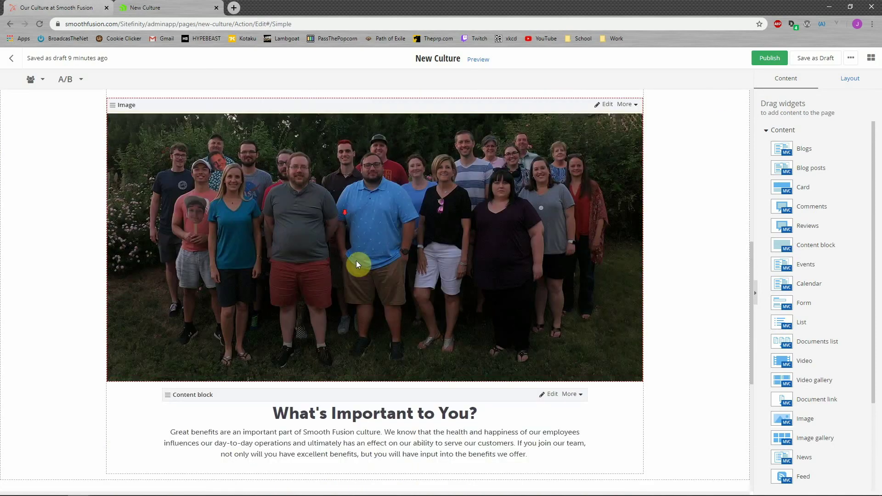
scroll(359, 298, "up", 6)
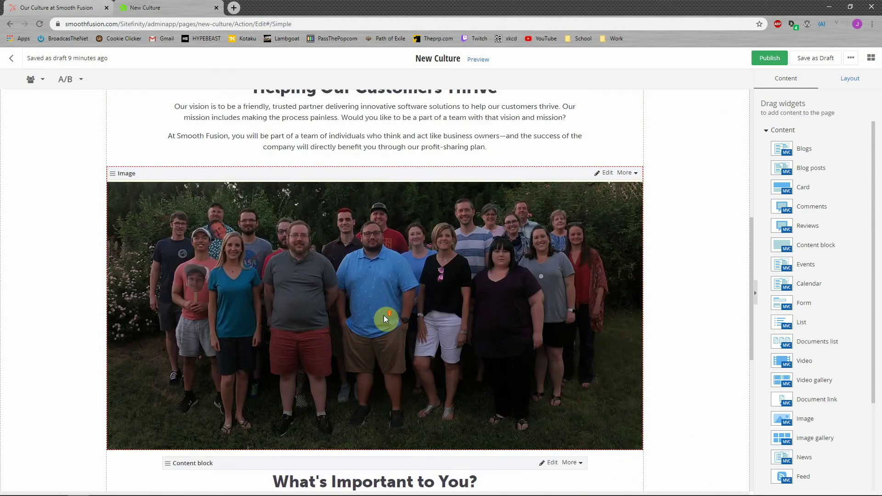
scroll(374, 198, "down", 3)
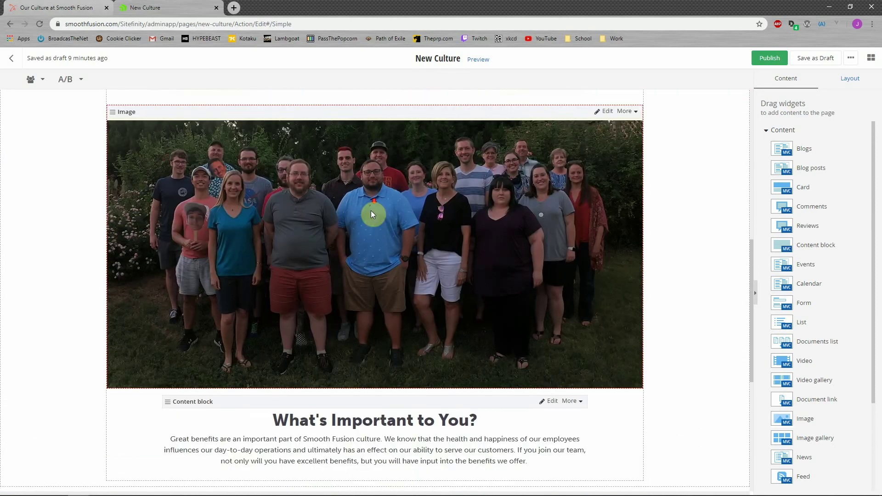
scroll(374, 398, "up", 4)
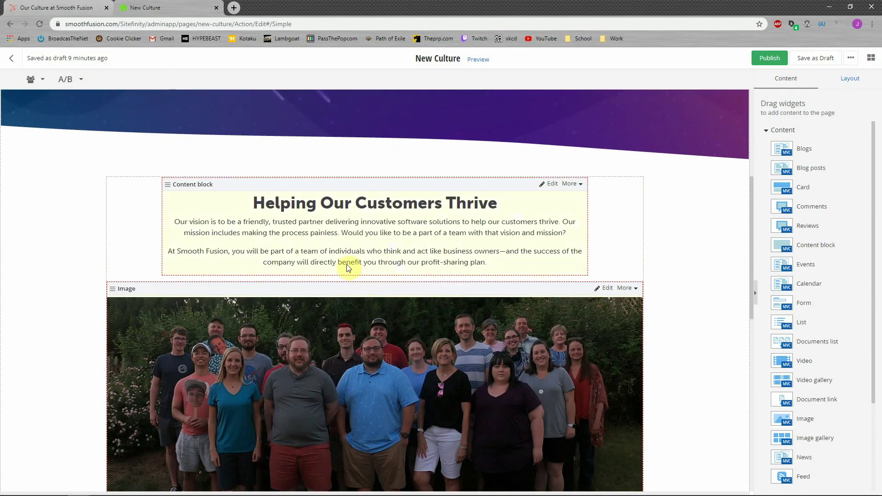
scroll(363, 281, "down", 4)
scroll(361, 281, "down", 5)
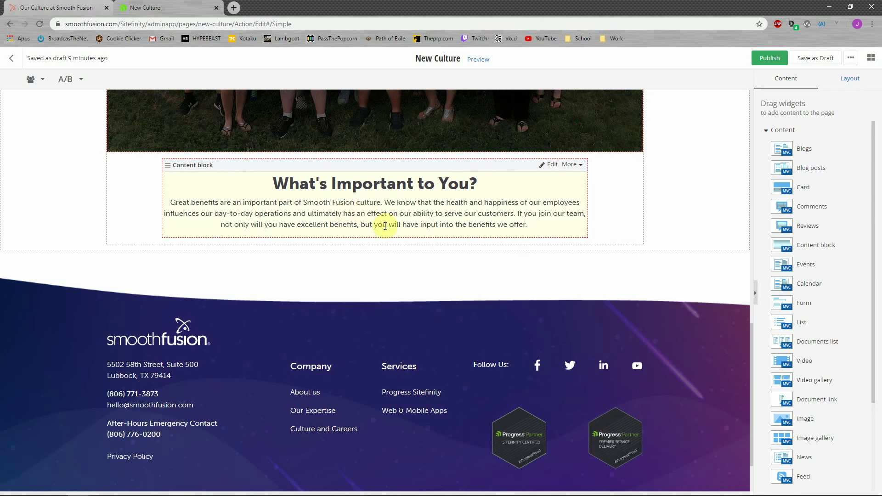
scroll(384, 225, "up", 4)
left_click(57, 7)
scroll(324, 291, "down", 10)
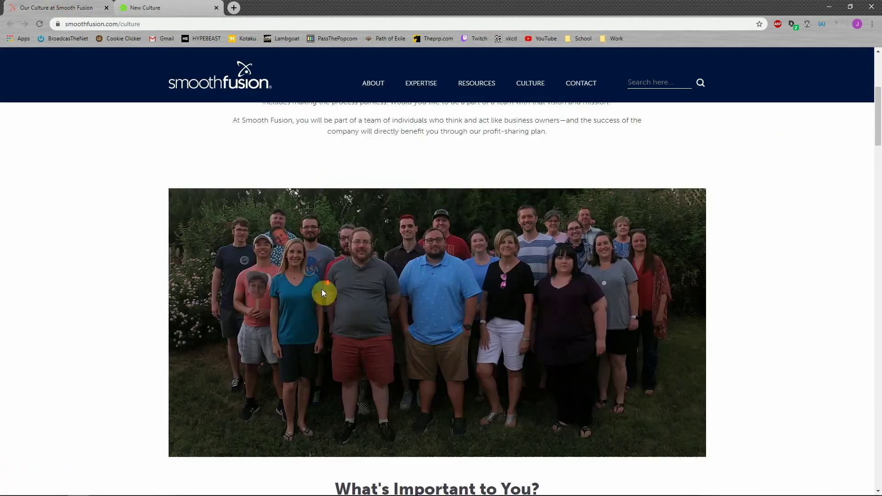
scroll(626, 384, "down", 4)
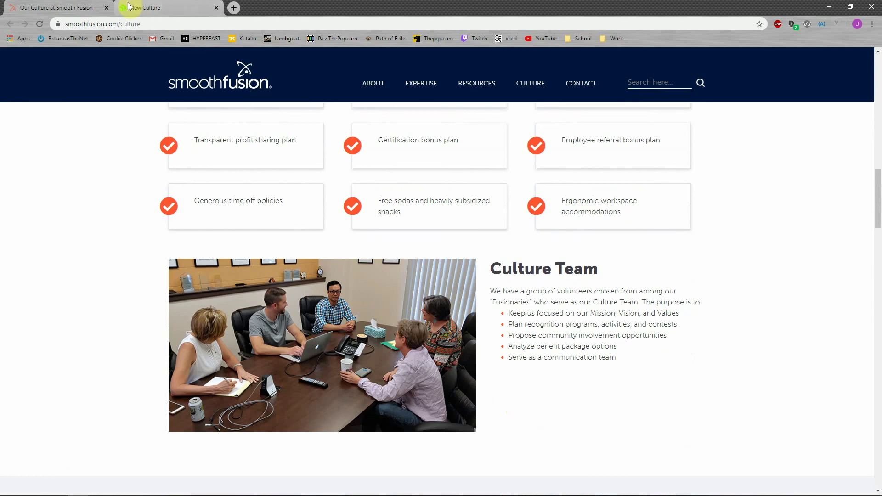
left_click(145, 7)
scroll(448, 272, "up", 4)
scroll(448, 272, "up", 2)
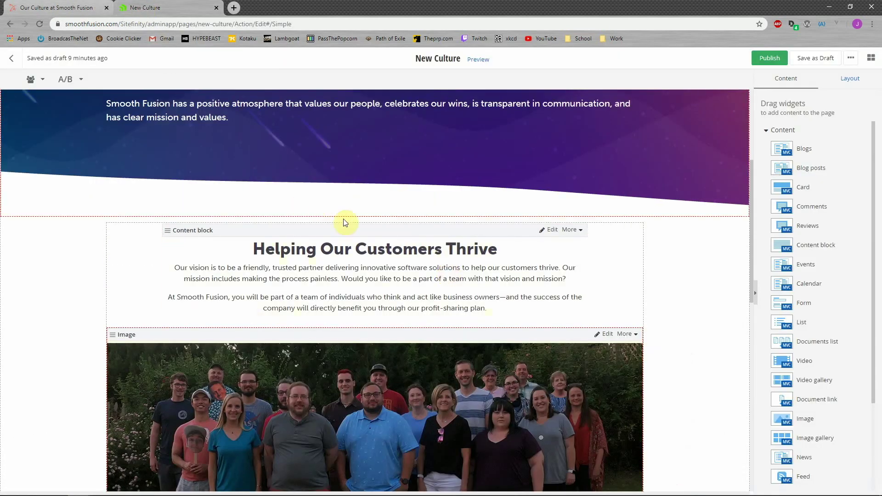